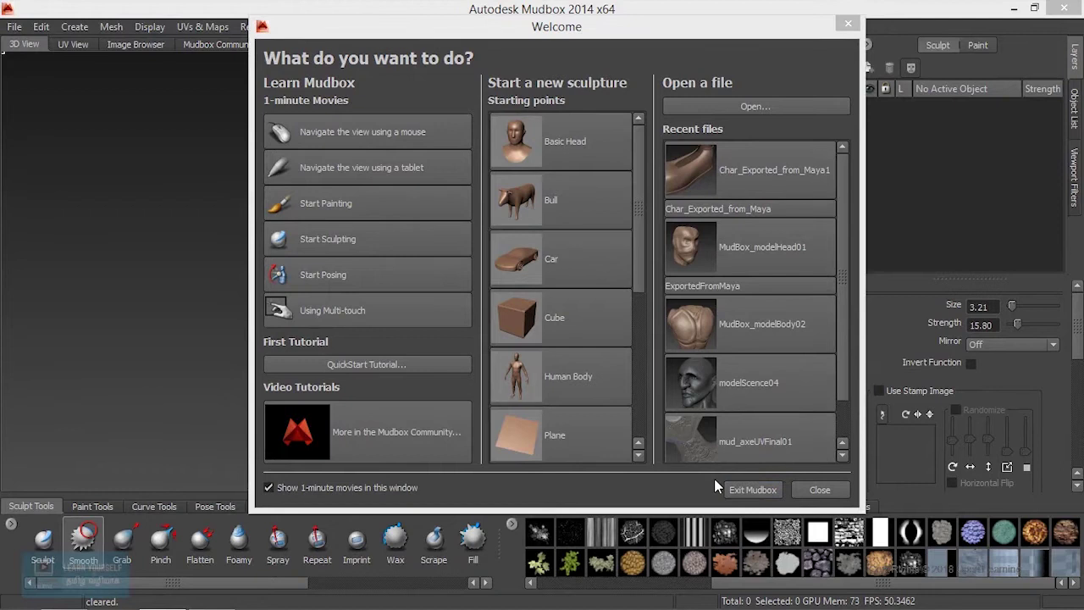
Step: Close the Welcome screen and start a new empty scene
left_click(818, 489)
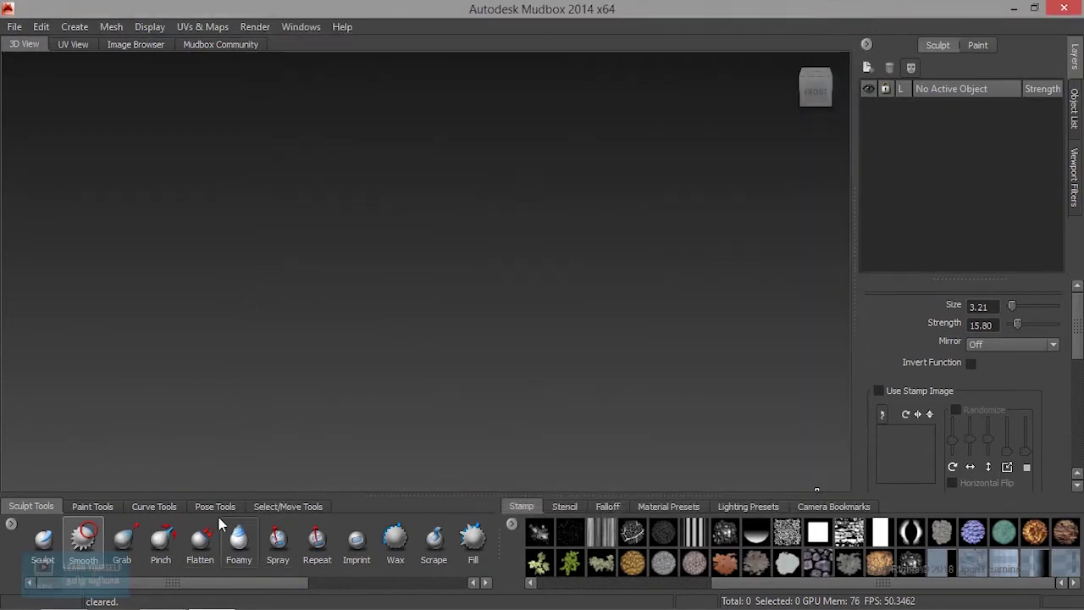
left_click(14, 26)
left_click(25, 41)
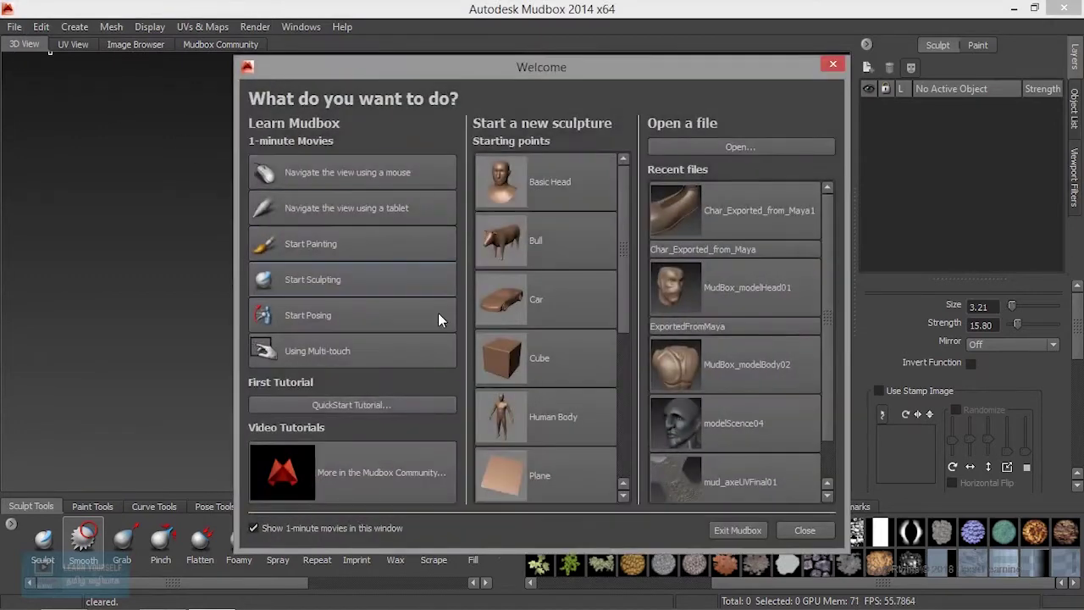
Step: Create a plane sculpture, subdivide it to level 7 (1,638,400 polygons), and select the Sculpt brush
left_click(530, 498)
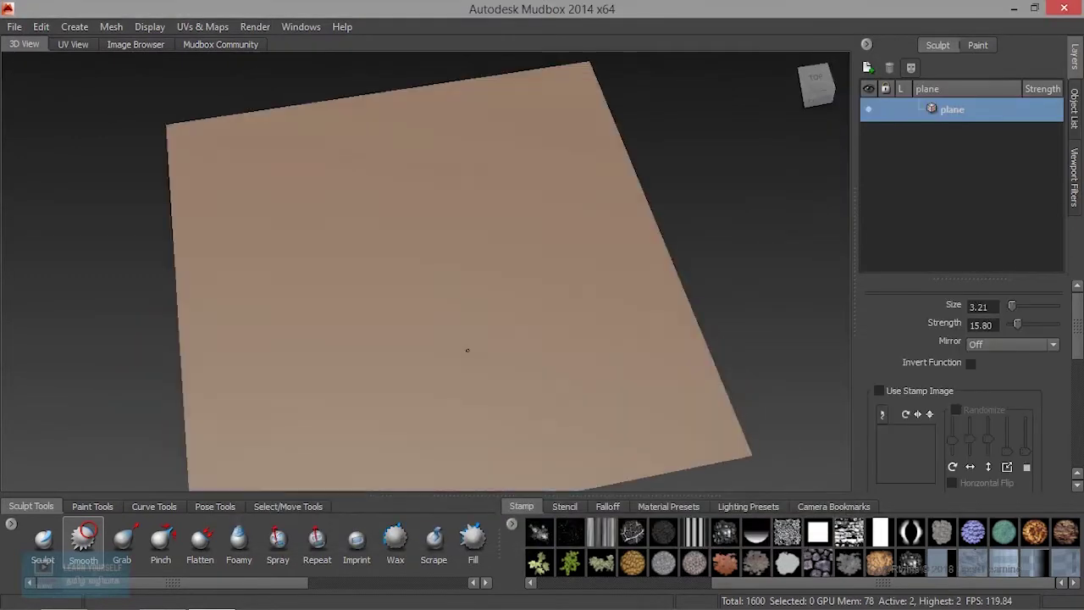
left_click_drag(467, 350, 430, 363, "alt")
key("shift+d")
key("shift+d")
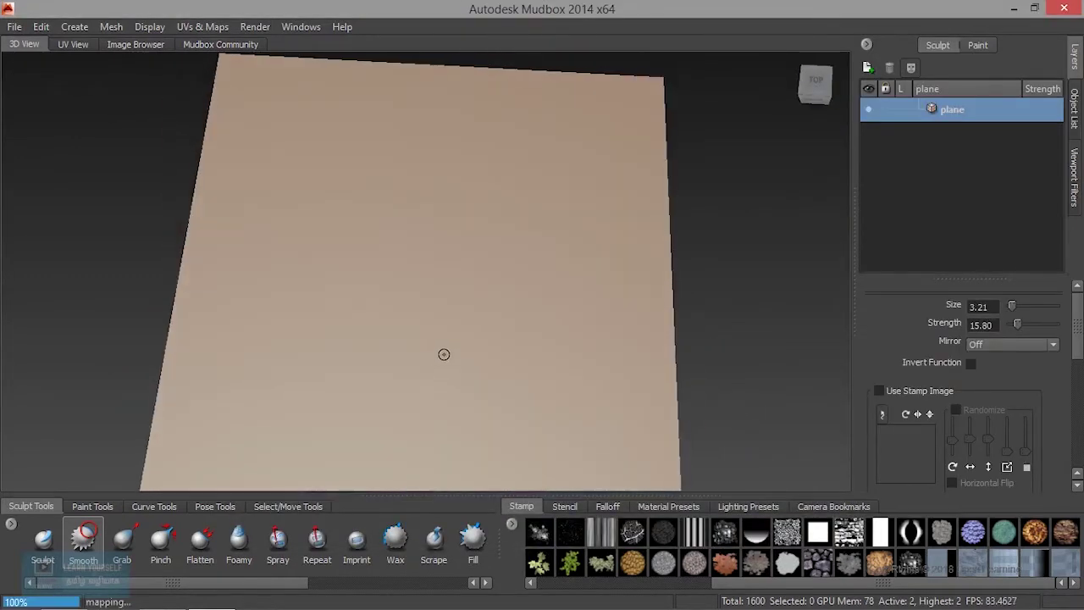
key("shift+d")
key("shift+d")
key("shift+d")
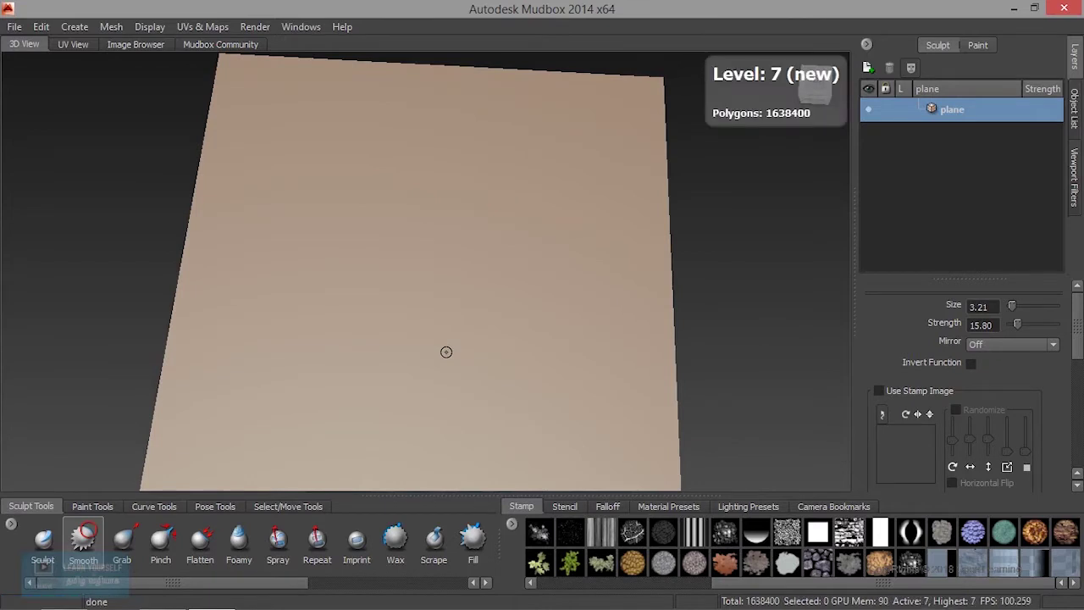
left_click(50, 547)
mouse_move(161, 584)
left_mouse_down()
mouse_move(252, 598)
mouse_move(115, 590)
left_mouse_up()
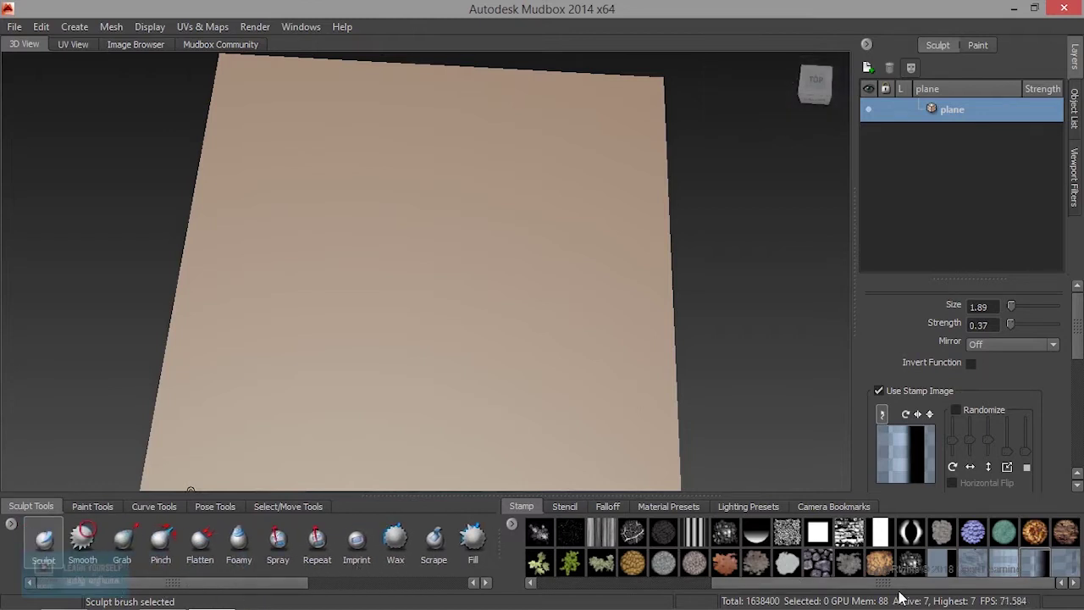
Step: Apply the humanEar_vdm.tif stencil, shrink it to a small square, and face the plane toward the camera
left_click(576, 508)
left_click_drag(822, 586, 1023, 598)
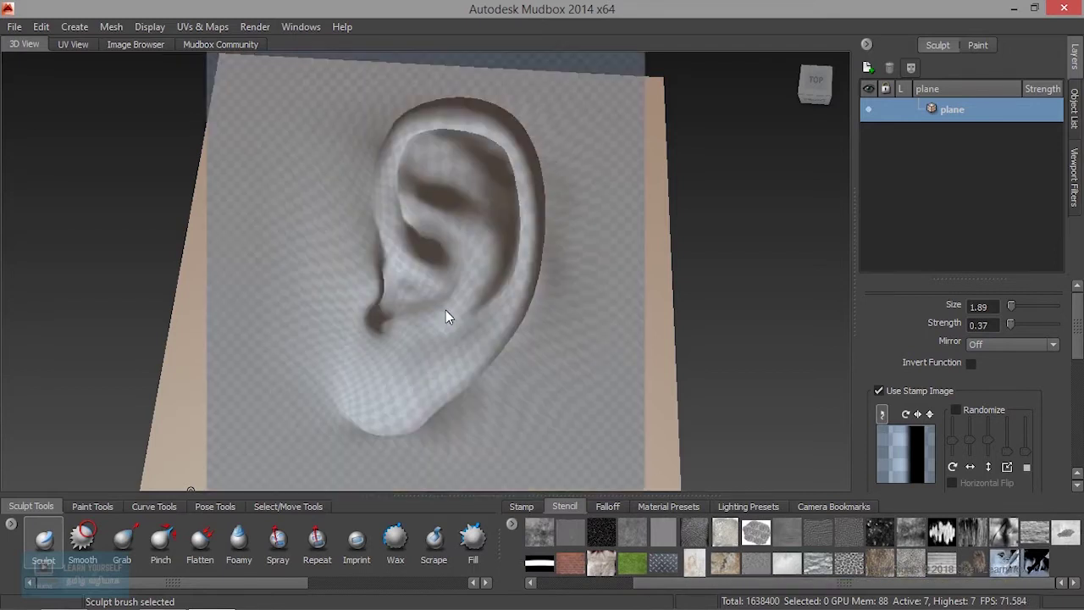
left_click_drag(447, 302, 416, 319, "alt")
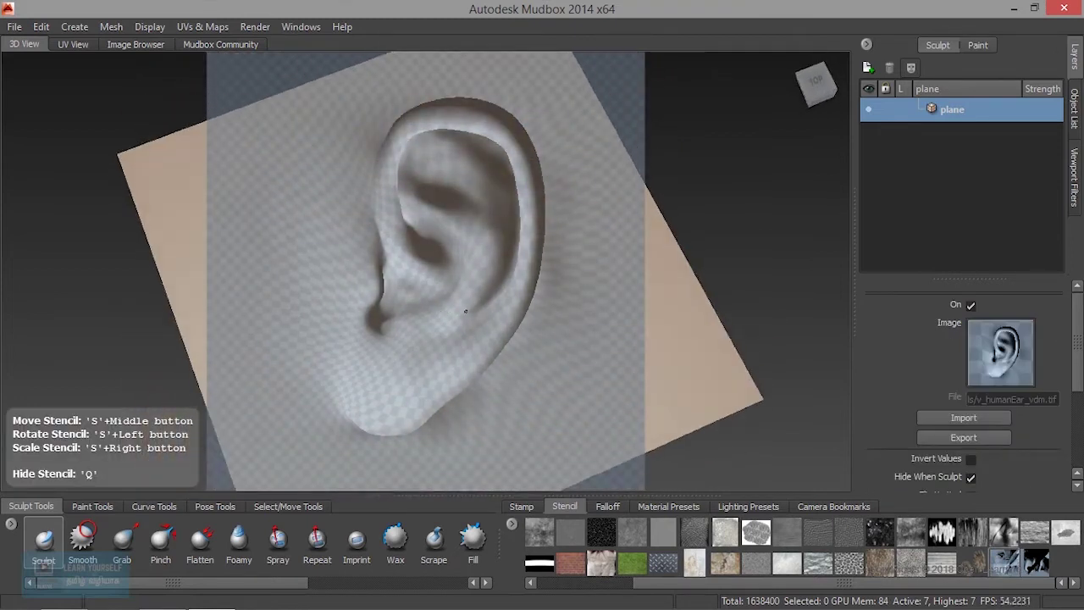
mouse_move(464, 305)
right_mouse_down()
mouse_move(269, 305)
mouse_move(378, 323)
right_mouse_up()
mouse_move(379, 323)
left_mouse_down("alt")
mouse_move(655, 439)
mouse_move(613, 443)
mouse_move(581, 426)
mouse_move(635, 440)
left_mouse_up("alt")
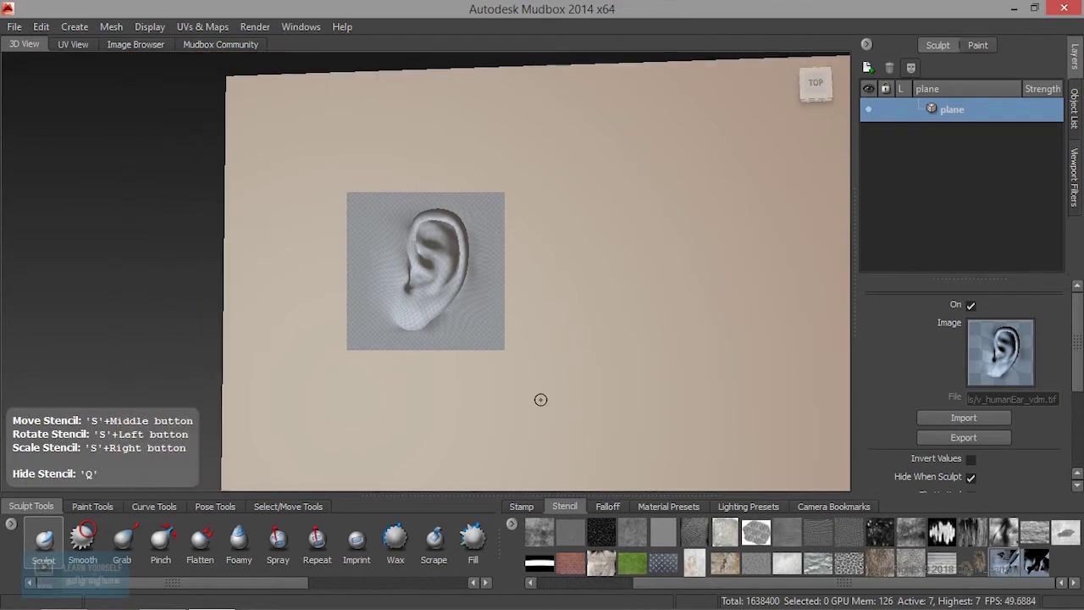
left_click_drag(407, 337, 475, 337)
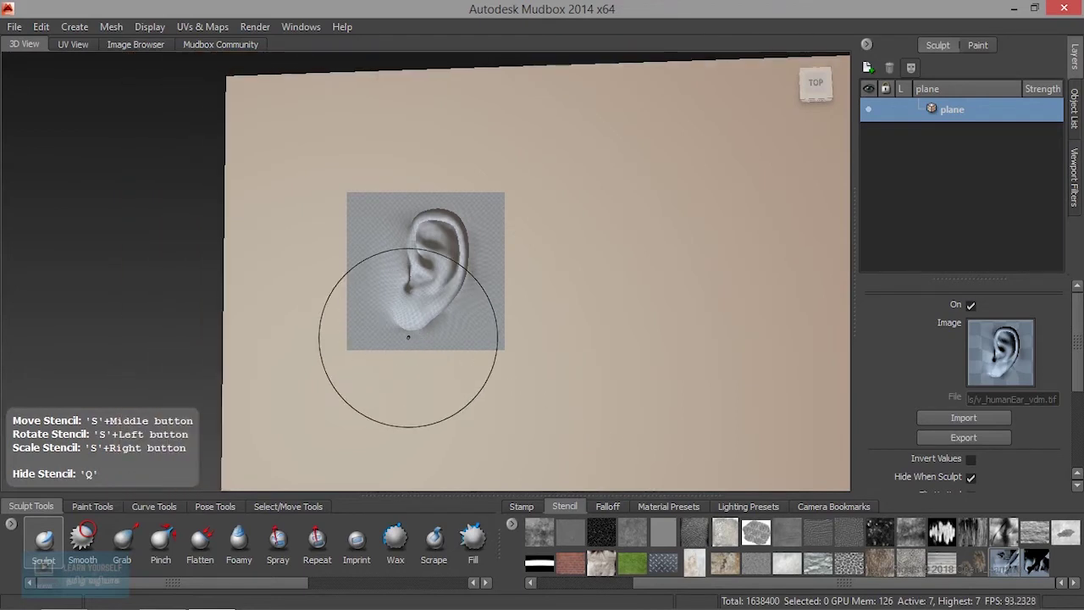
Step: Enlarge the brush, sculpt the ear relief through the stencil, and hide the stencil
left_click_drag(406, 296, 407, 153)
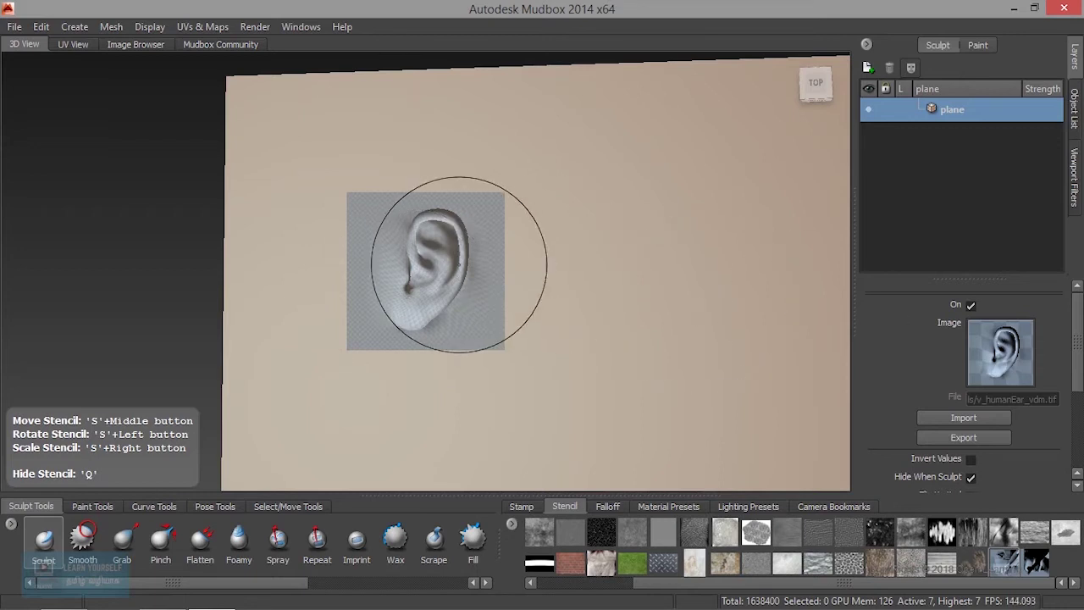
mouse_move(457, 268)
left_mouse_down()
mouse_move(417, 220)
mouse_move(395, 332)
left_mouse_up()
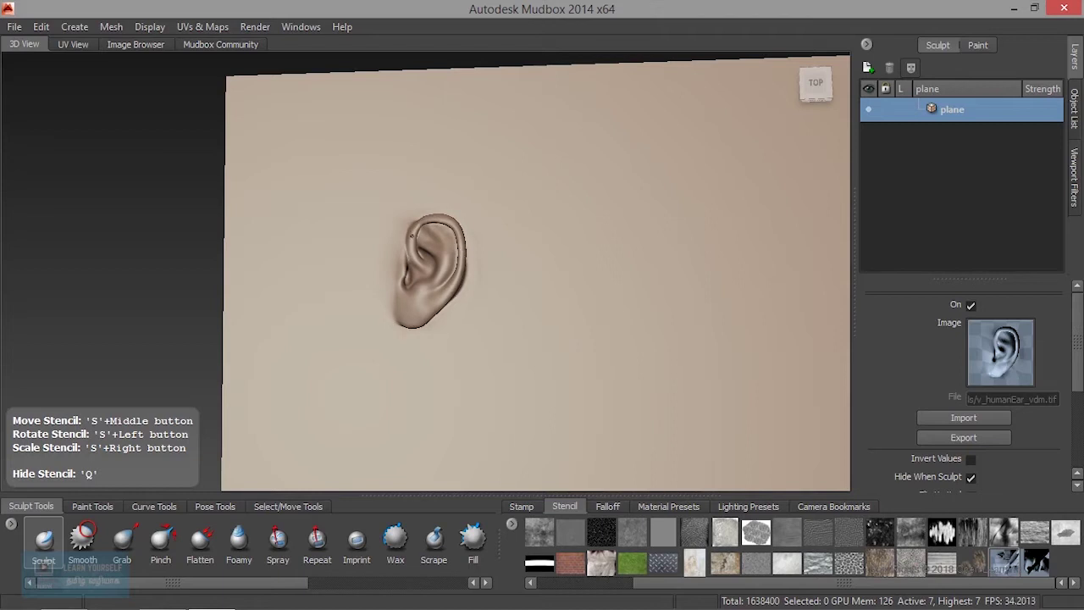
left_click_drag(440, 279, 508, 279, "alt")
key("q")
Step: Inspect the sculpted ear from several angles and load the tiledScales_vdm.tif stencil
right_click_drag(508, 279, 557, 269, "alt")
left_click_drag(557, 269, 408, 315, "alt")
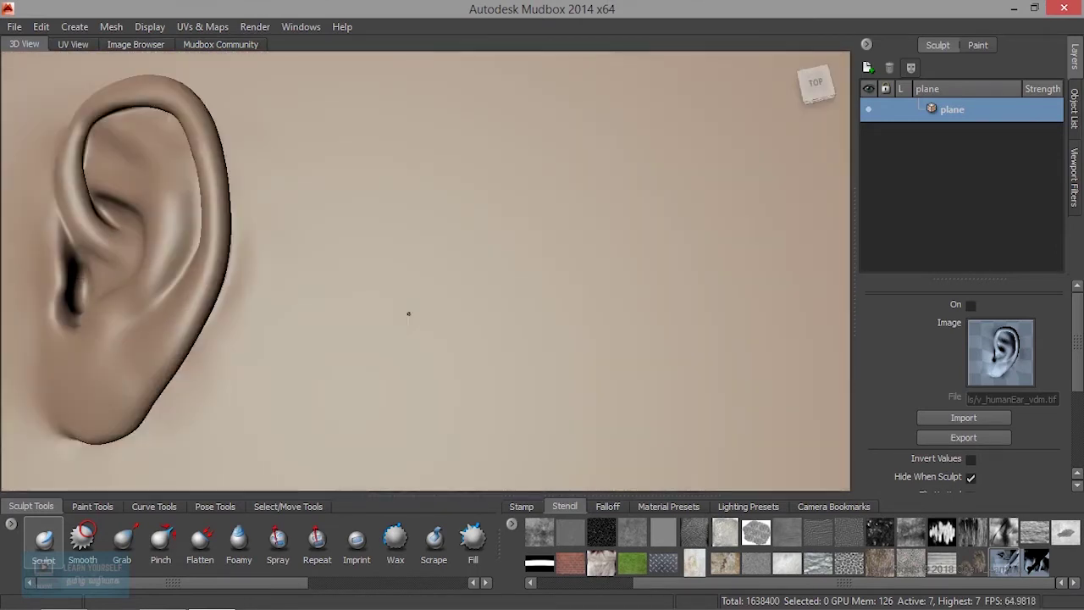
left_click_drag(409, 314, 399, 305, "alt")
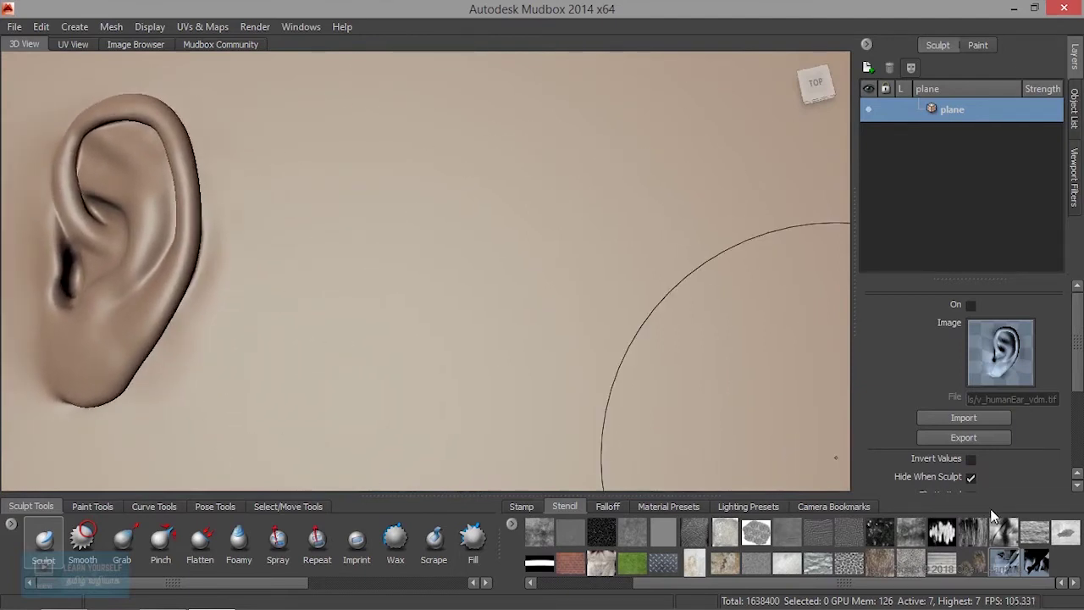
mouse_move(489, 273)
left_mouse_down()
mouse_move(472, 256)
mouse_move(529, 207)
mouse_move(545, 212)
left_mouse_up()
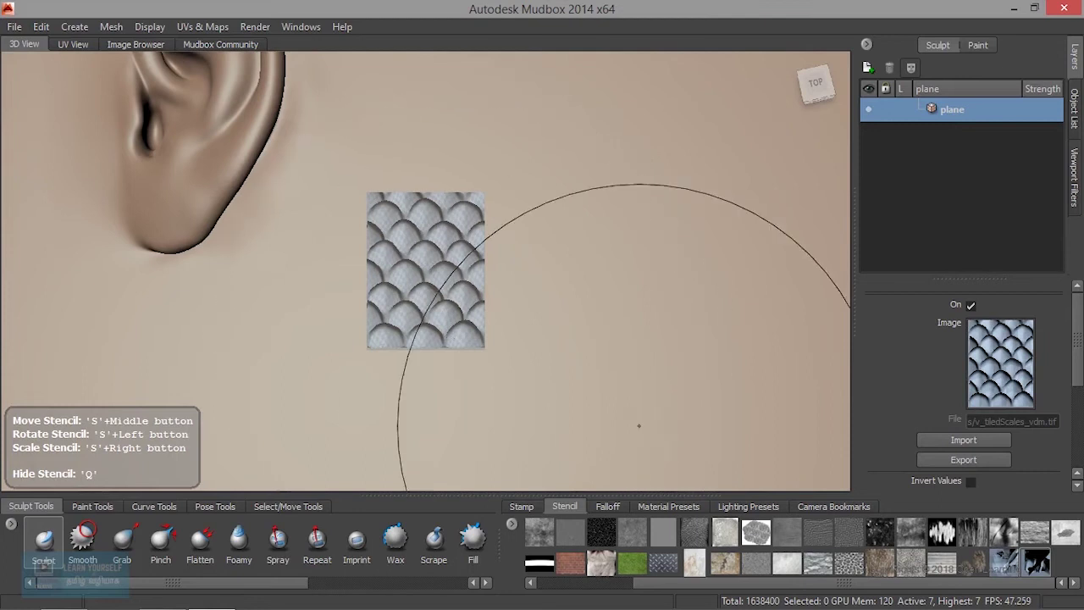
Step: Enable Use Tiles for the scales stencil and stamp a scale pattern across the plane
scroll(995, 417, "down", 3)
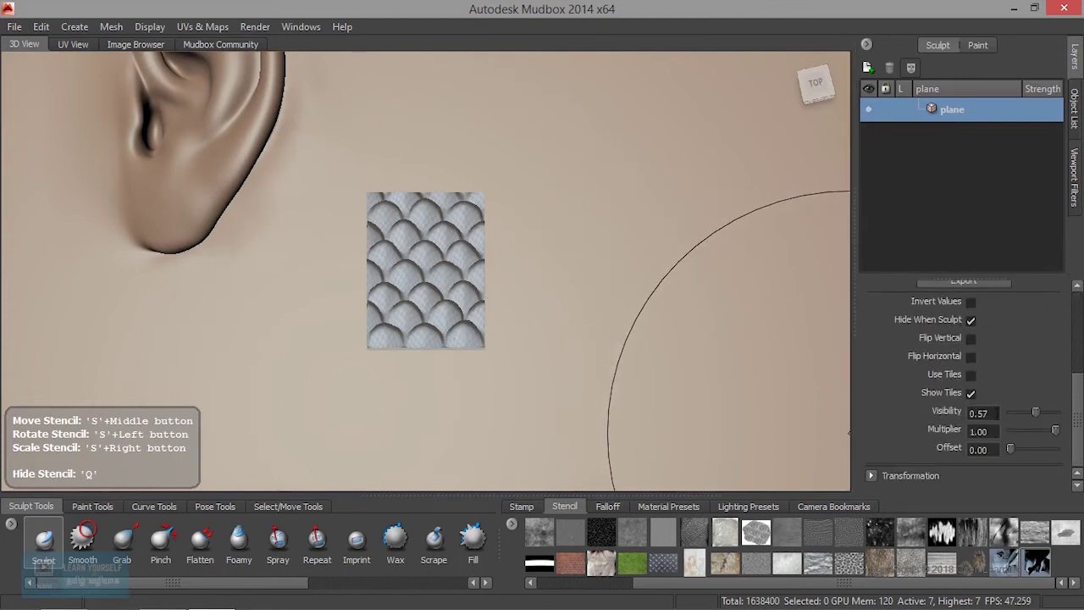
left_click(970, 374)
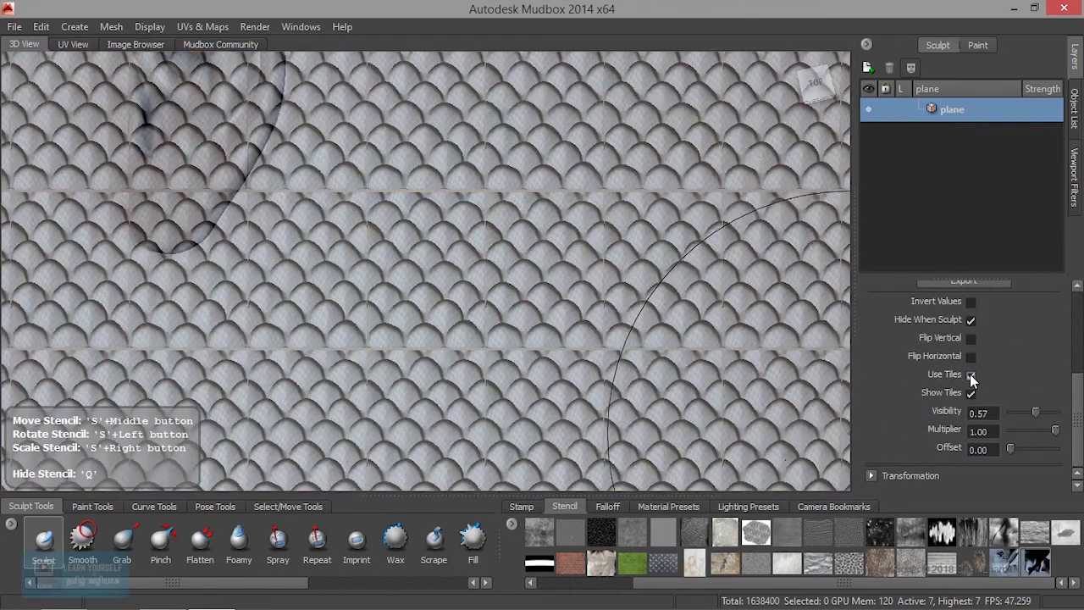
mouse_move(521, 301)
left_mouse_down()
mouse_move(274, 364)
mouse_move(135, 373)
mouse_move(353, 249)
mouse_move(415, 324)
mouse_move(566, 218)
left_mouse_up()
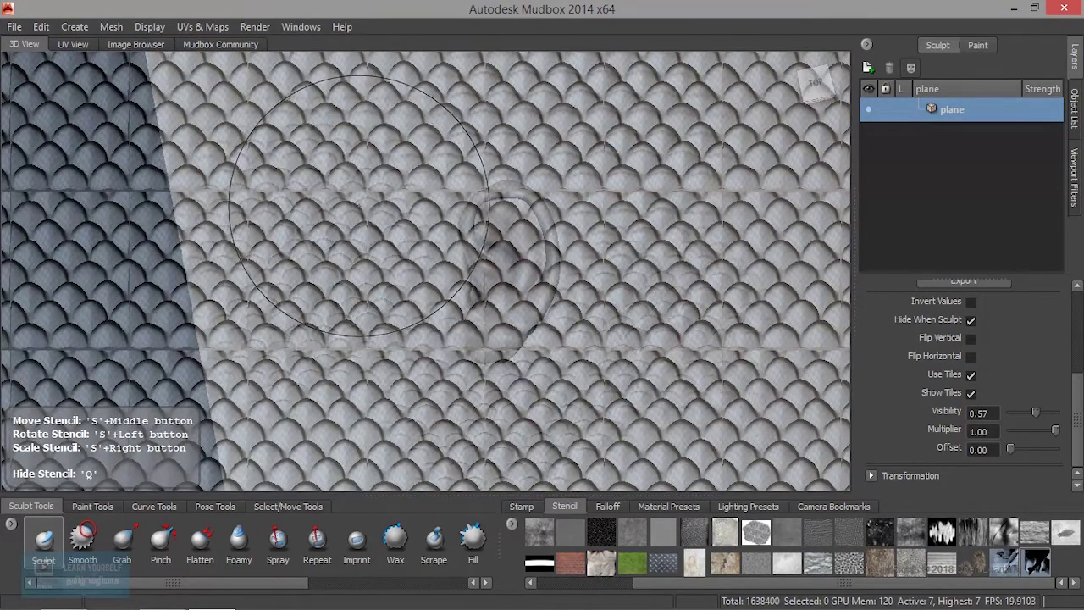
Step: Start a new scene without saving and load the Basic Head model
left_click(13, 27)
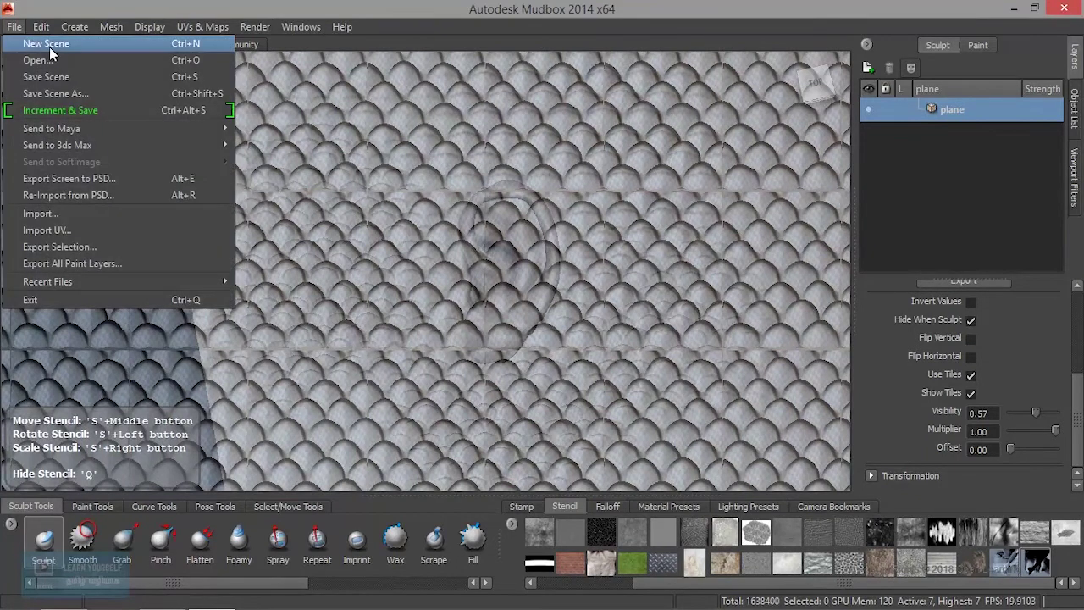
left_click(49, 45)
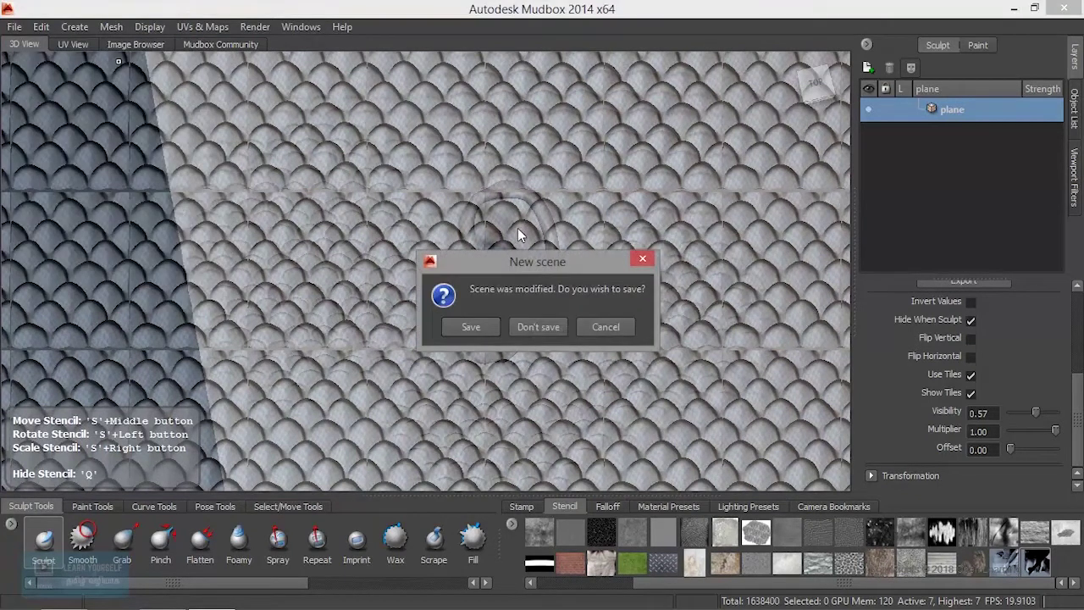
left_click(551, 329)
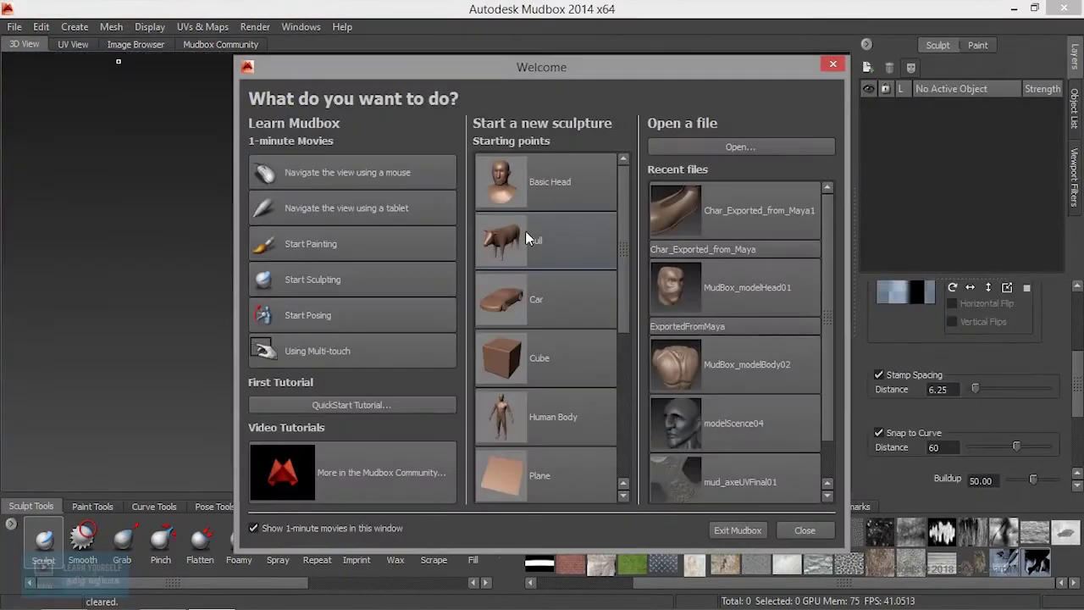
left_click(523, 182)
Step: Orbit to the head's side profile and shrink the ear stencil over it
left_click_drag(525, 254, 304, 303, "alt")
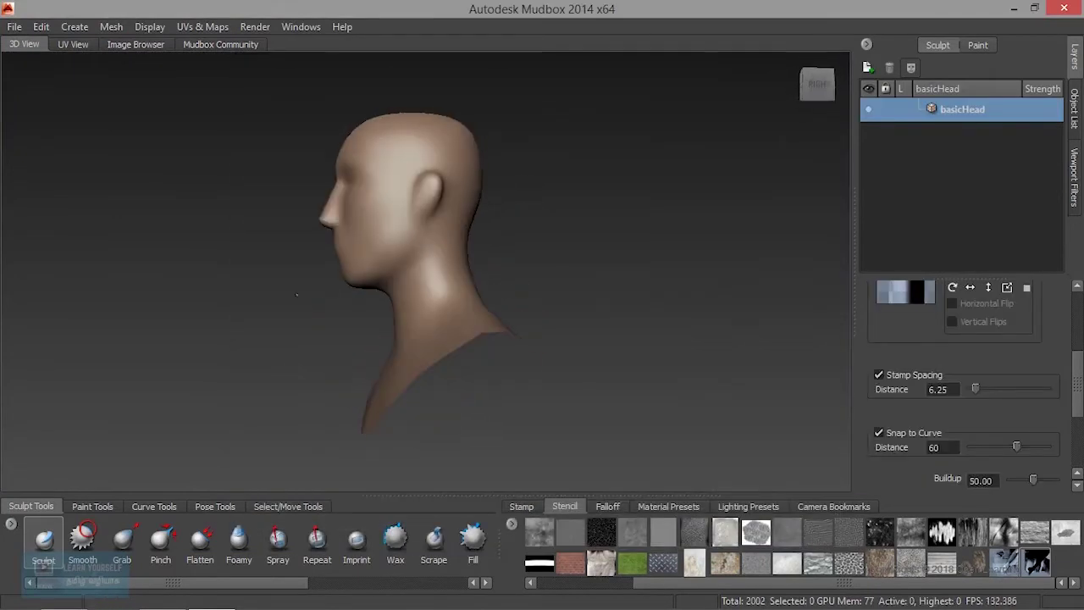
right_click_drag(304, 303, 435, 339, "alt")
middle_click_drag(435, 339, 776, 489, "alt")
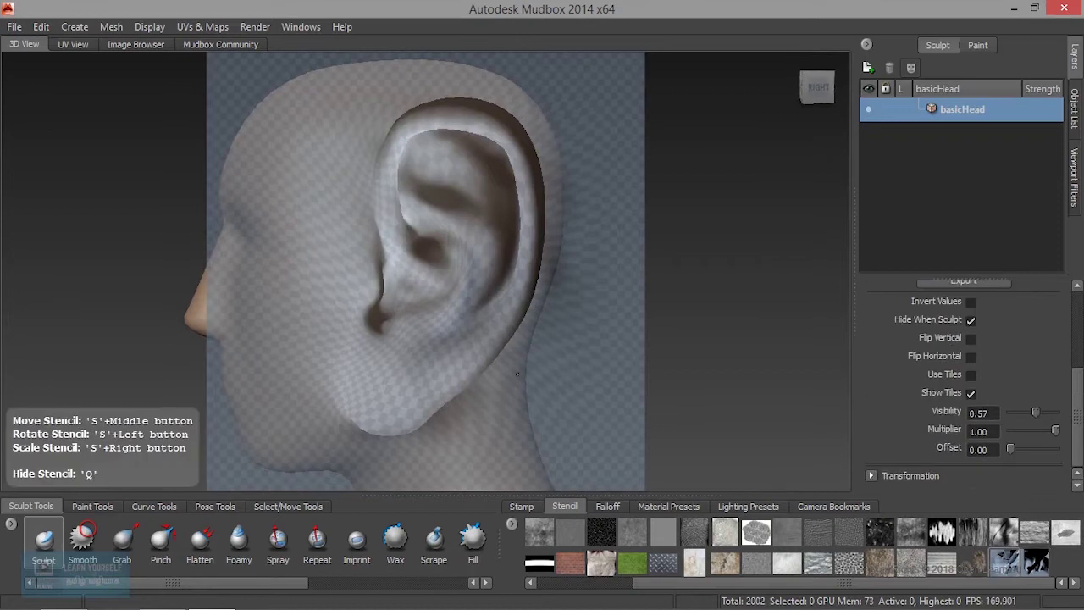
left_click_drag(529, 371, 516, 355, "alt")
right_click_drag(508, 341, 346, 287)
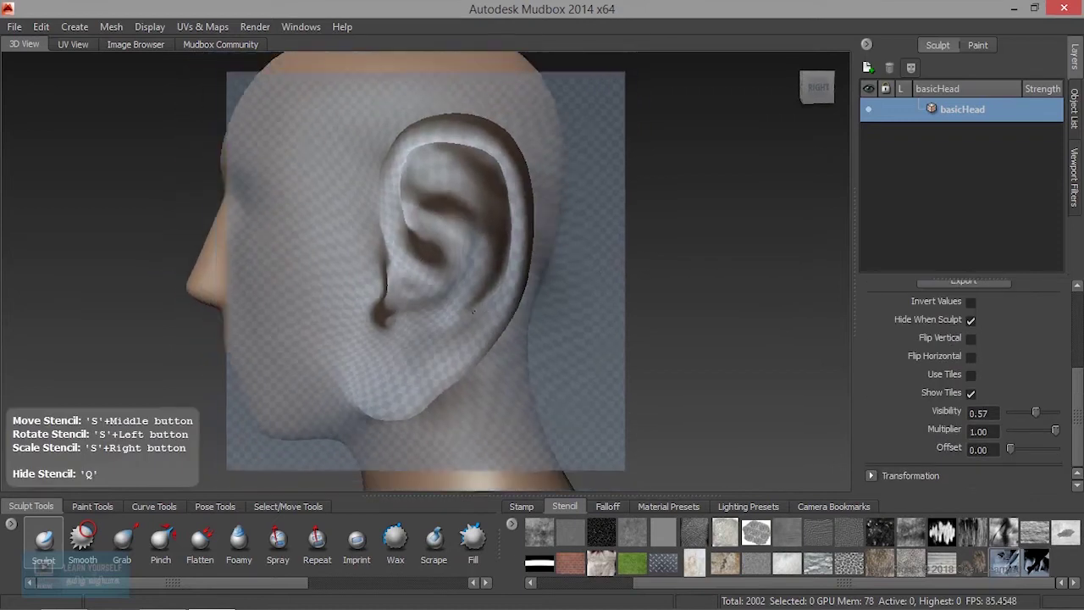
Step: Snap to the right-side view, enlarge the ear stencil, and open the Edit this stencil panel
left_click_drag(369, 294, 438, 318, "alt")
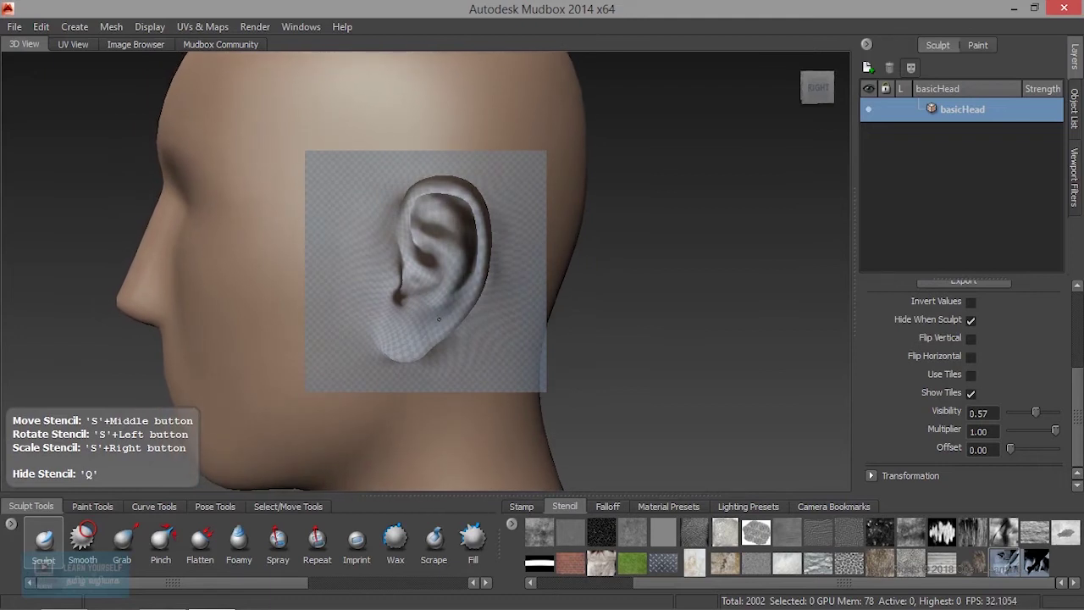
left_click(818, 93)
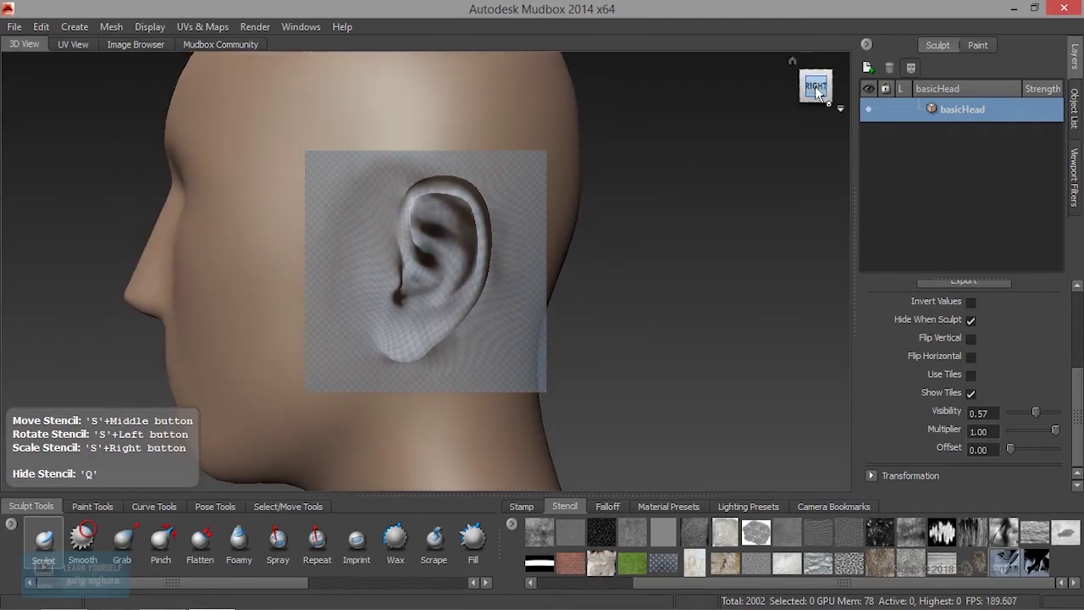
mouse_move(483, 411)
left_mouse_down("alt")
mouse_move(466, 343)
mouse_move(483, 354)
left_mouse_up("alt")
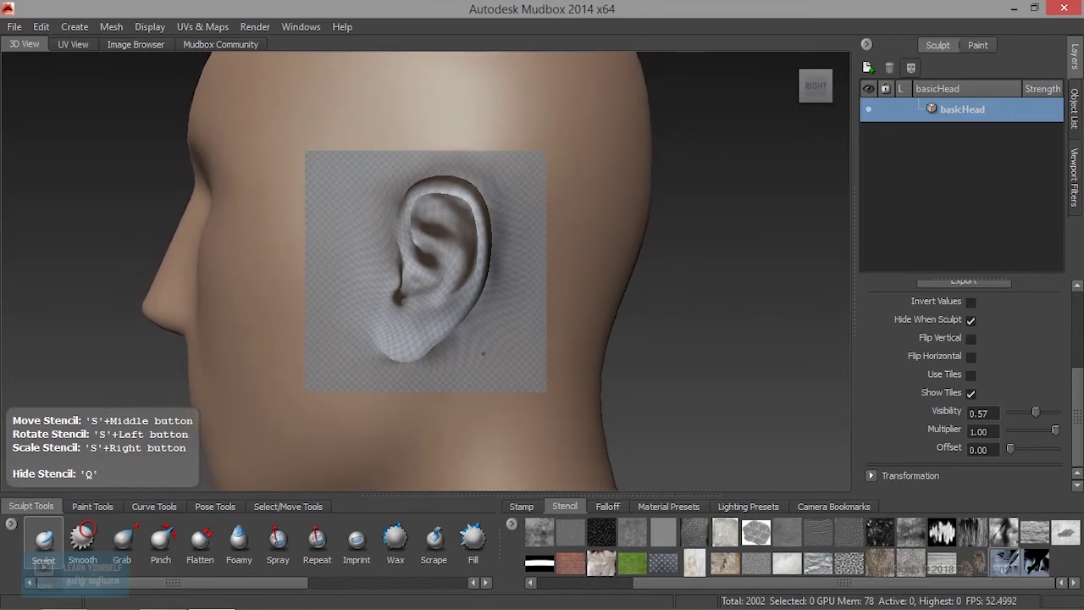
left_click_drag(483, 354, 465, 342, "alt")
right_click_drag(461, 337, 478, 335)
key("e")
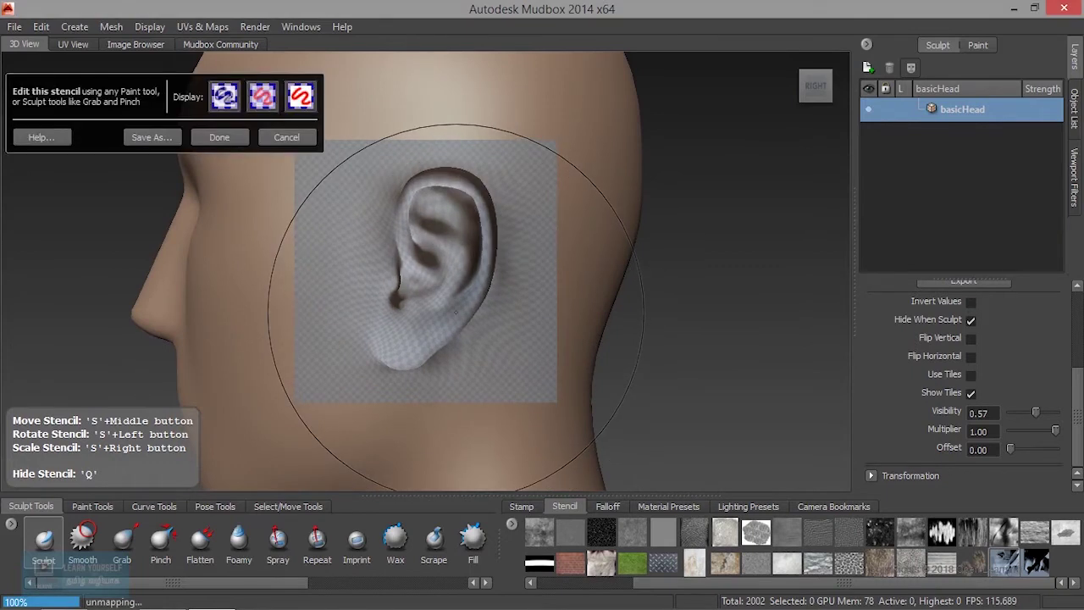
Step: Dismiss the stencil panel, show the ear stencil, and sculpt the ear shape onto the head
left_click(299, 138)
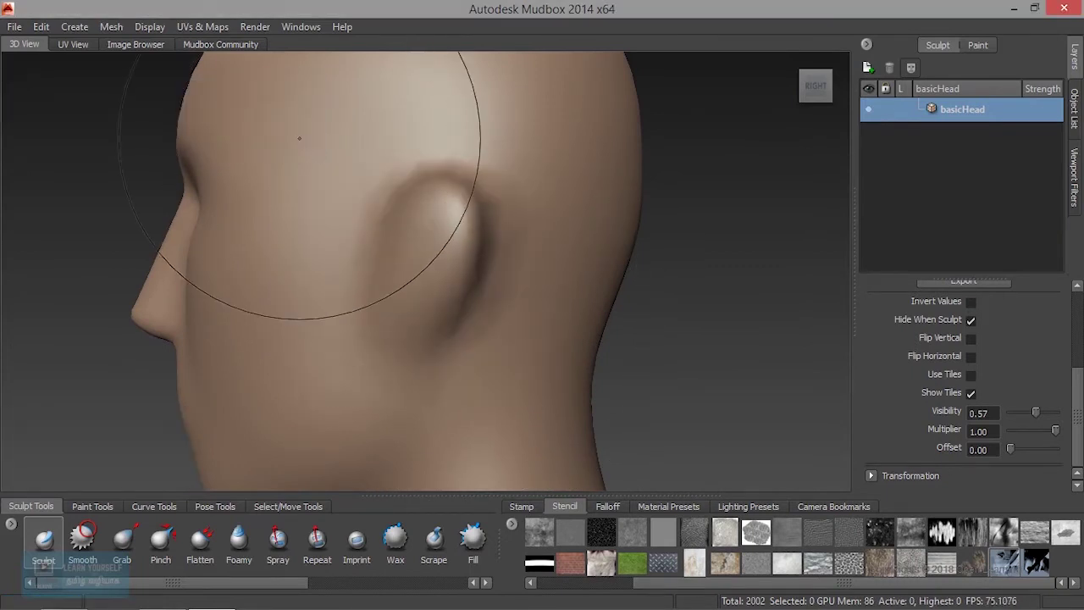
key("shift+w")
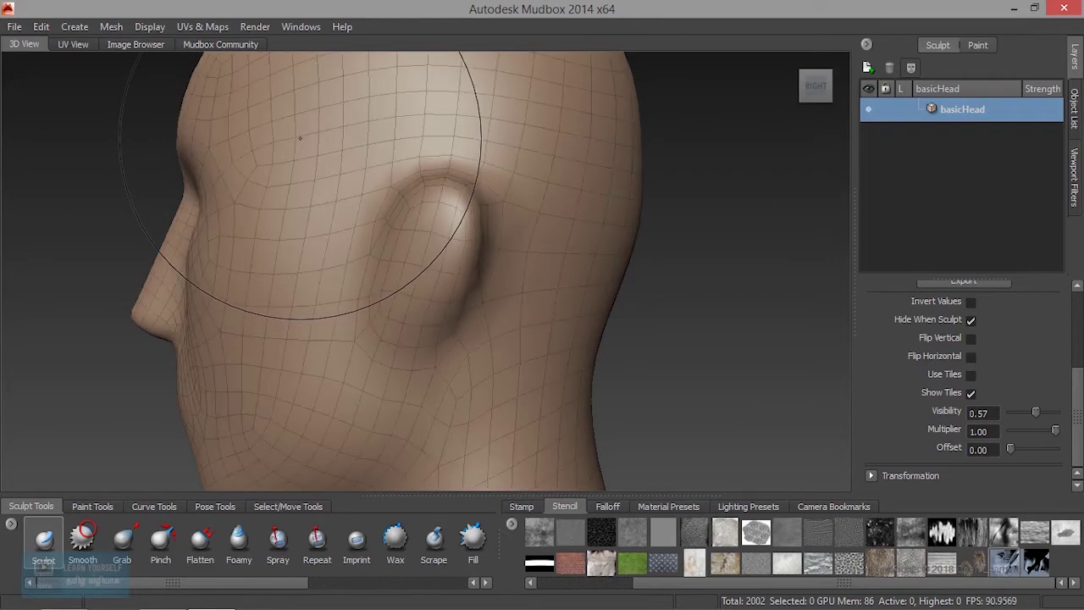
key("shift+w")
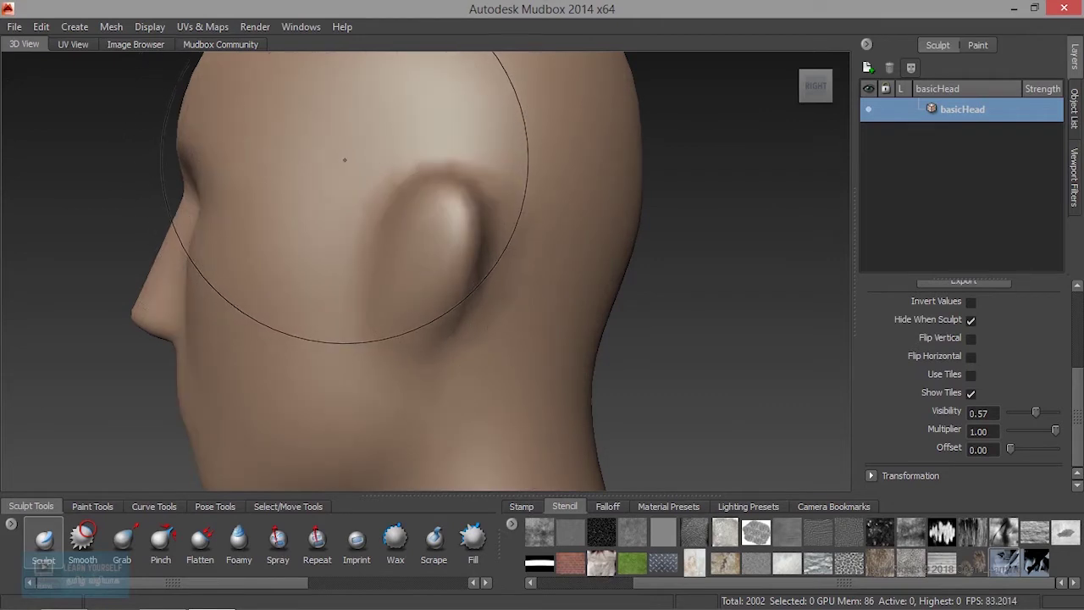
key("q")
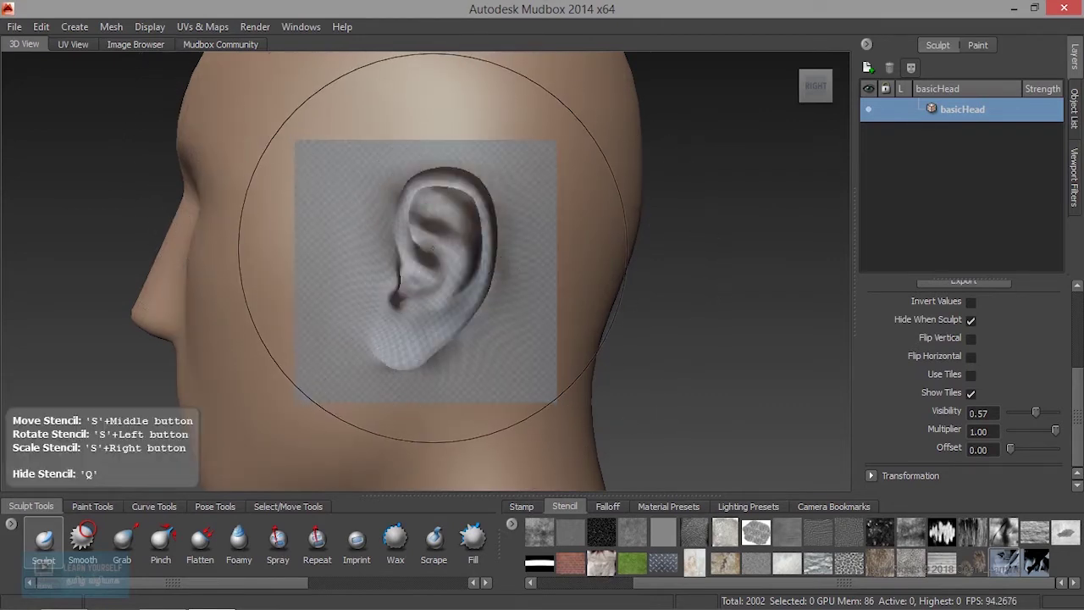
mouse_move(429, 243)
left_mouse_down()
mouse_move(430, 222)
mouse_move(453, 294)
mouse_move(426, 249)
mouse_move(436, 257)
mouse_move(410, 298)
left_mouse_up()
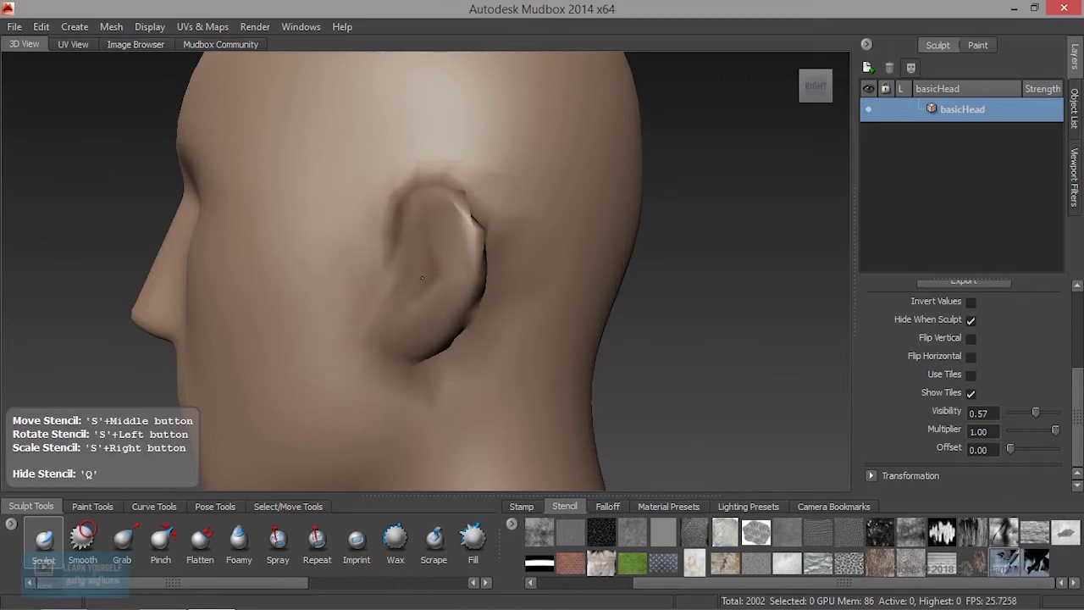
Step: Subdivide the head to level 5 and refine the ear's inner folds and rim
key("shift+d")
key("shift+d")
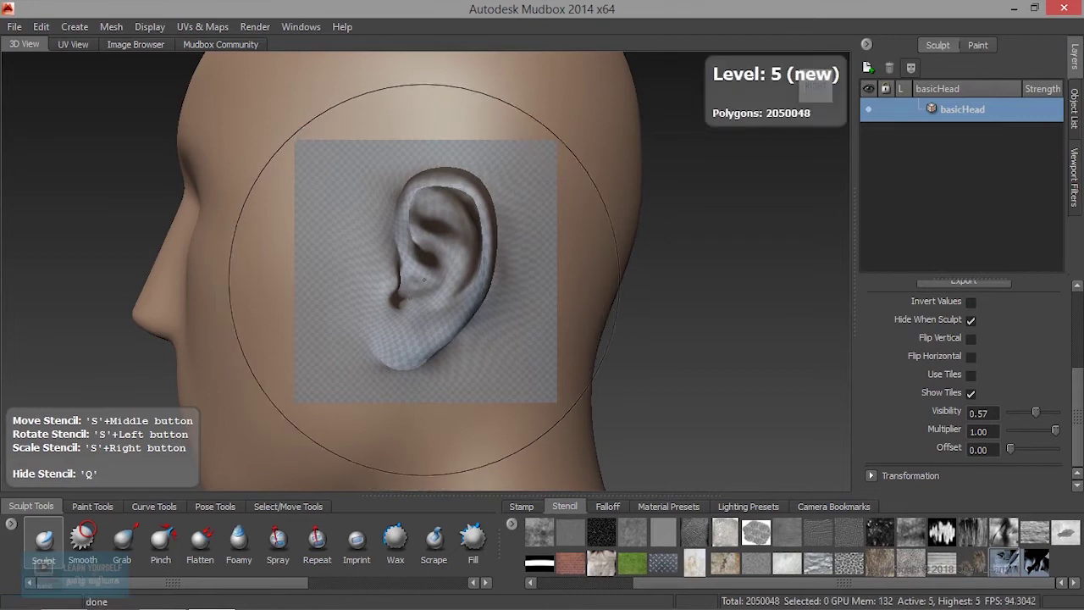
mouse_move(457, 276)
left_mouse_down()
mouse_move(471, 313)
mouse_move(394, 345)
left_mouse_up()
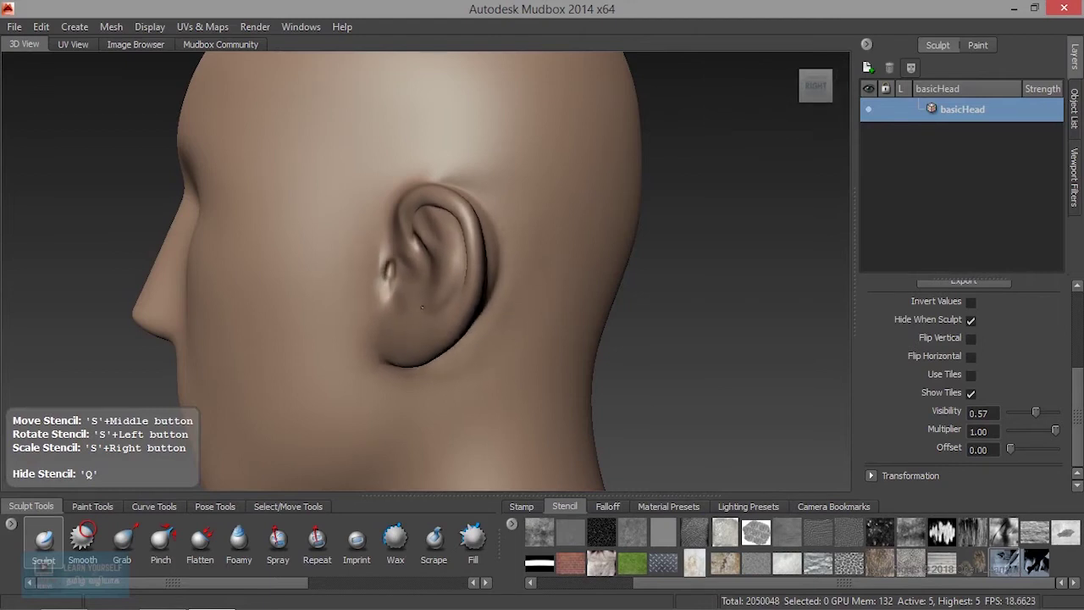
left_click_drag(385, 276, 441, 130)
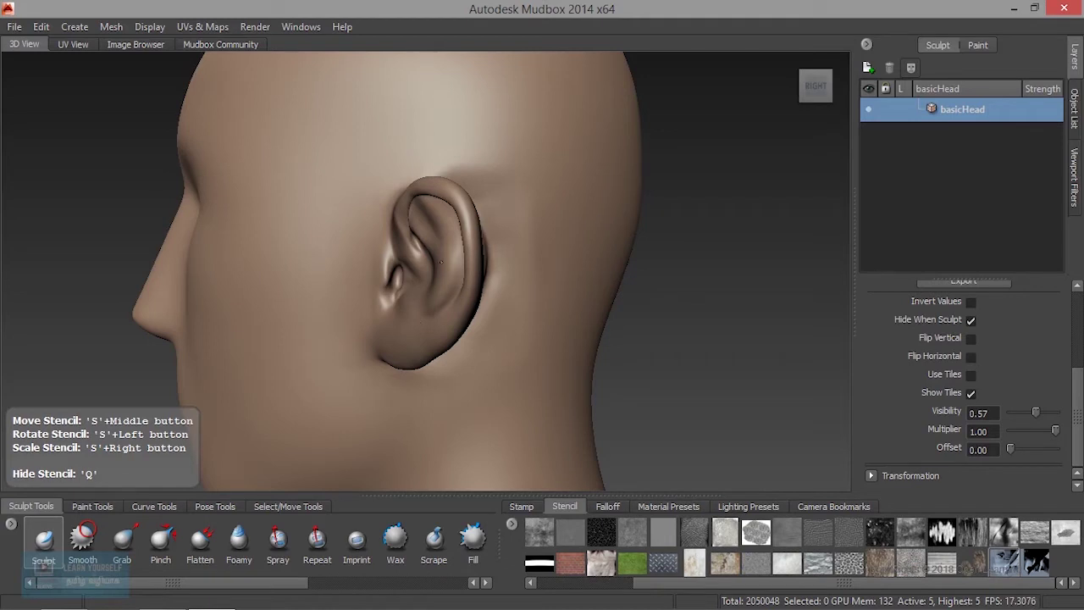
key("q")
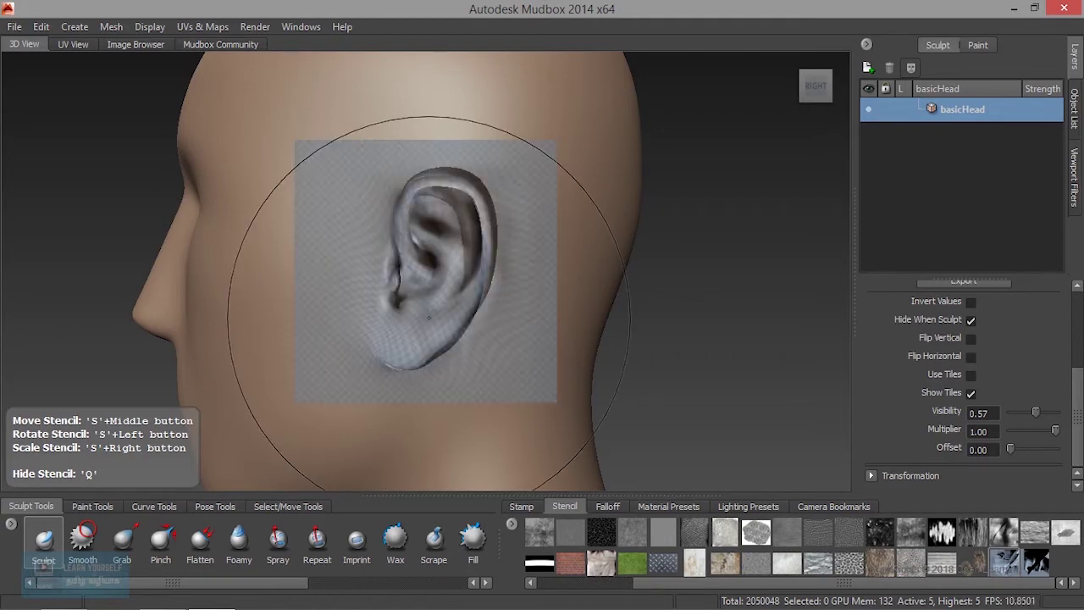
key("q")
mouse_move(428, 318)
left_mouse_down("alt")
mouse_move(491, 328)
mouse_move(458, 340)
left_mouse_up("alt")
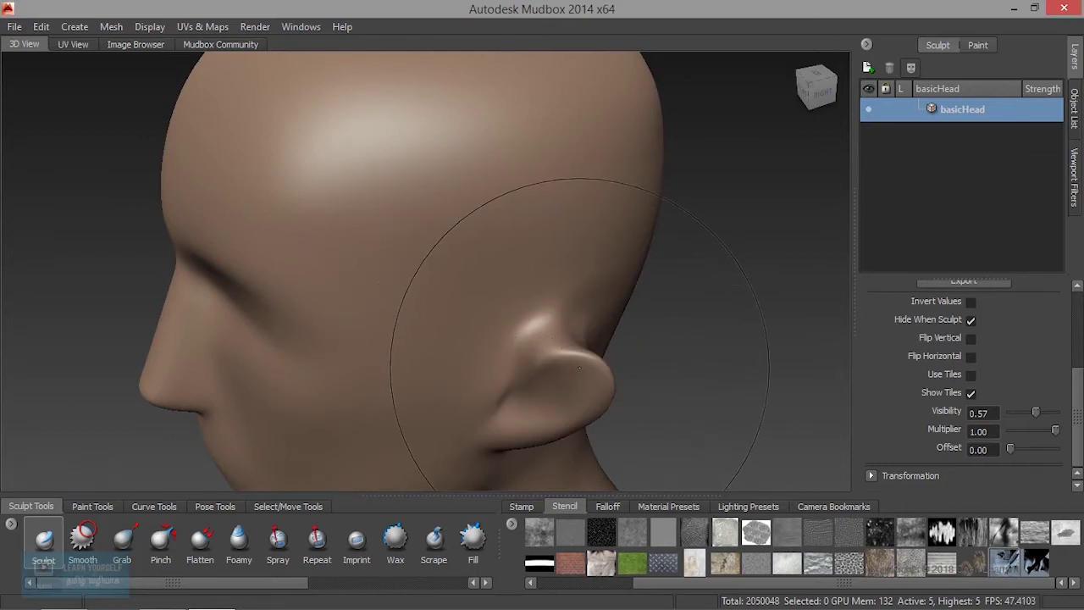
left_click_drag(579, 368, 498, 302, "alt")
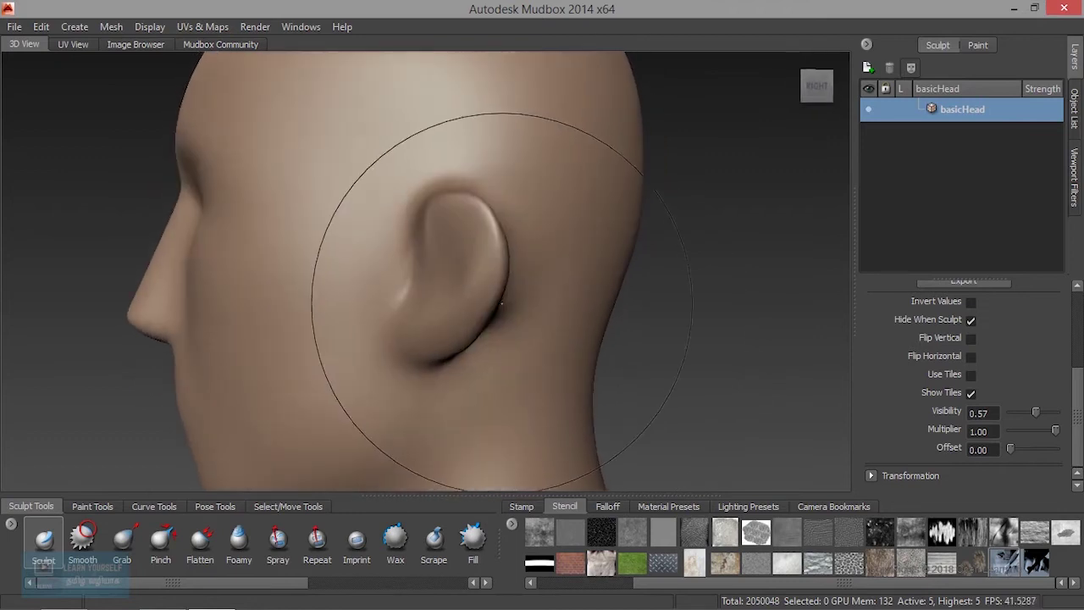
left_click(15, 26)
Step: Start a new scene without saving and load the basicHead mesh
left_click(36, 43)
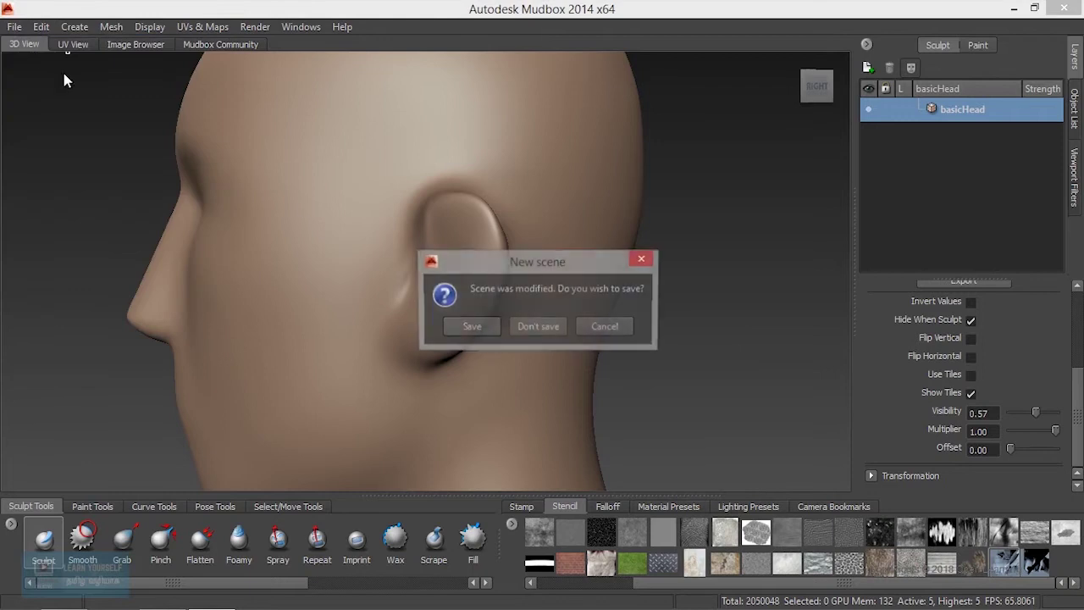
left_click(511, 326)
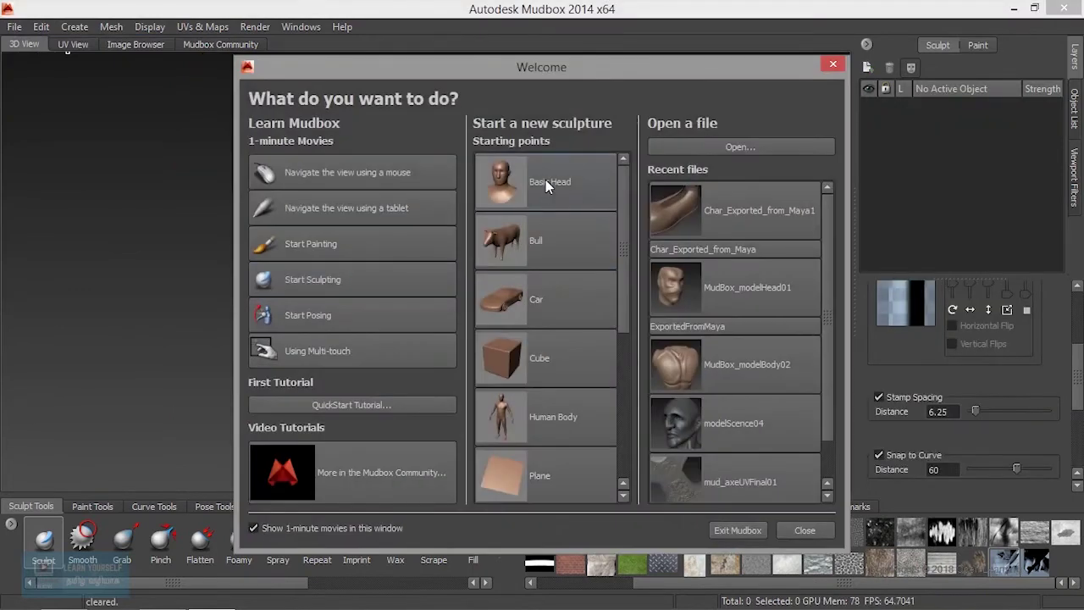
left_click(546, 183)
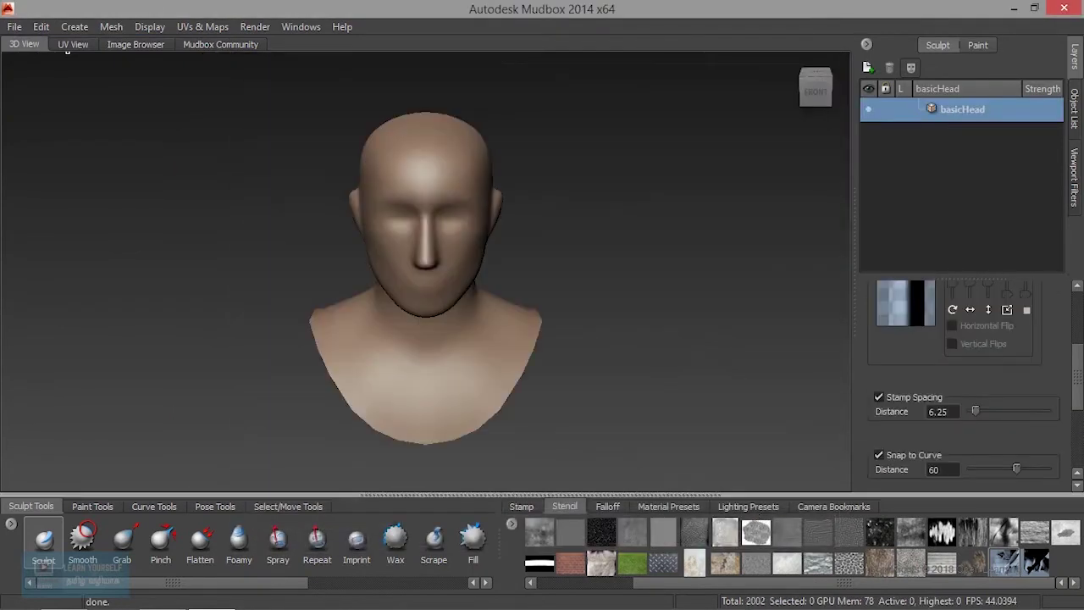
Step: Turn to the side of the head and smooth away the ear bump with the Smooth brush
left_click_drag(529, 297, 554, 232, "alt")
right_click_drag(554, 232, 542, 254, "alt")
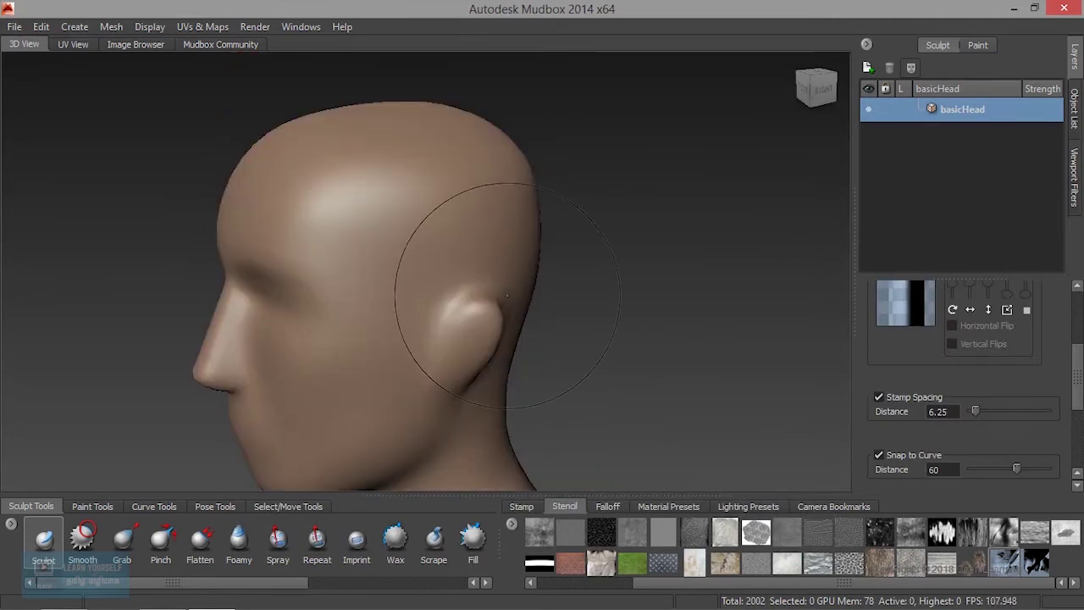
left_click_drag(474, 322, 504, 302, "alt")
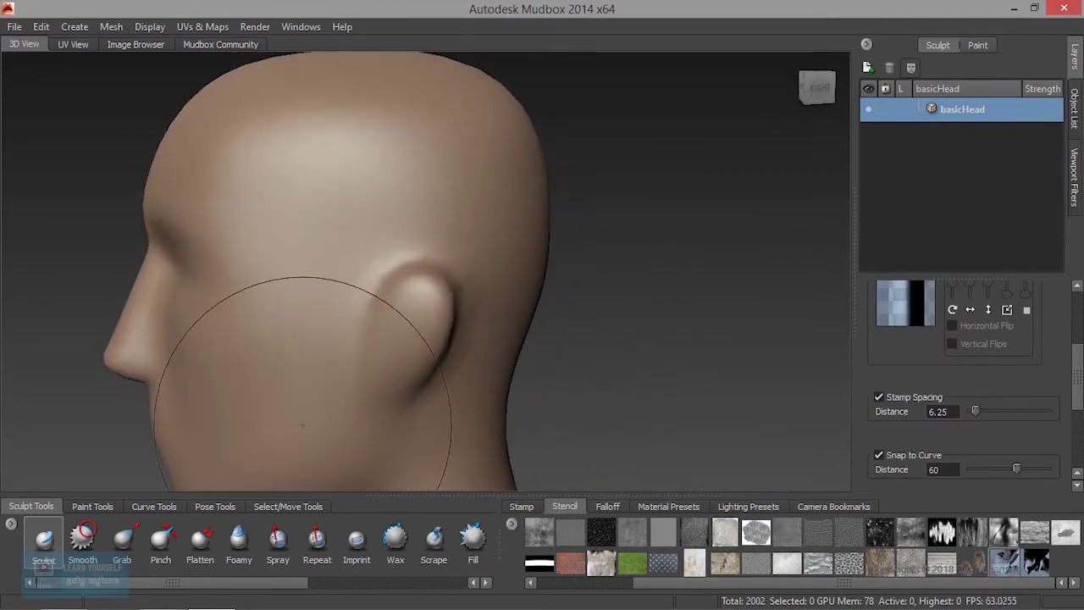
left_click(83, 540)
left_click_drag(399, 295, 376, 311, "alt")
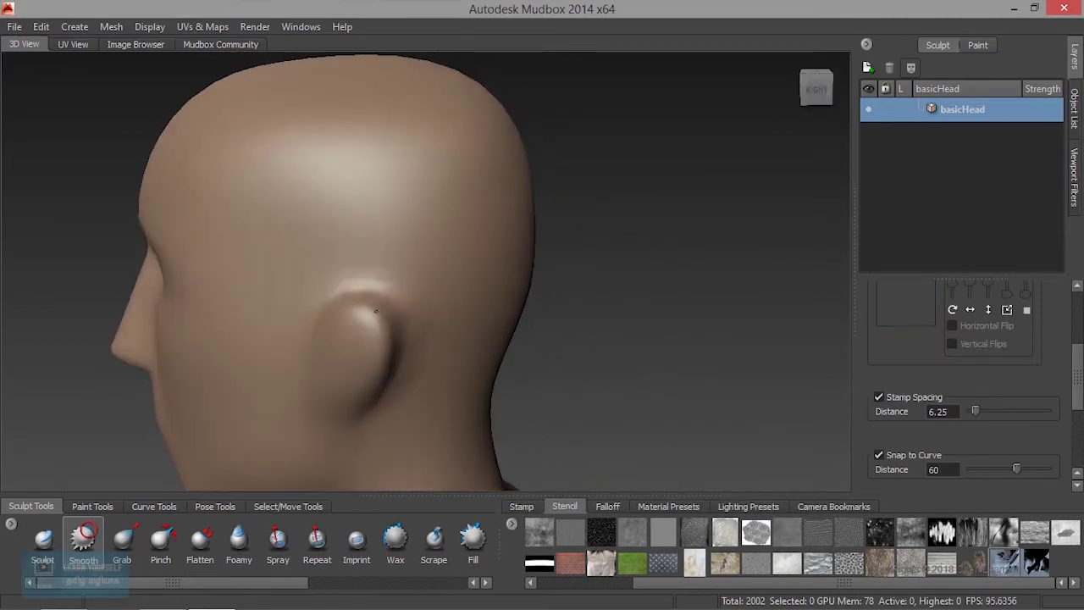
mouse_move(369, 239)
left_mouse_down()
mouse_move(421, 375)
mouse_move(387, 229)
left_mouse_up()
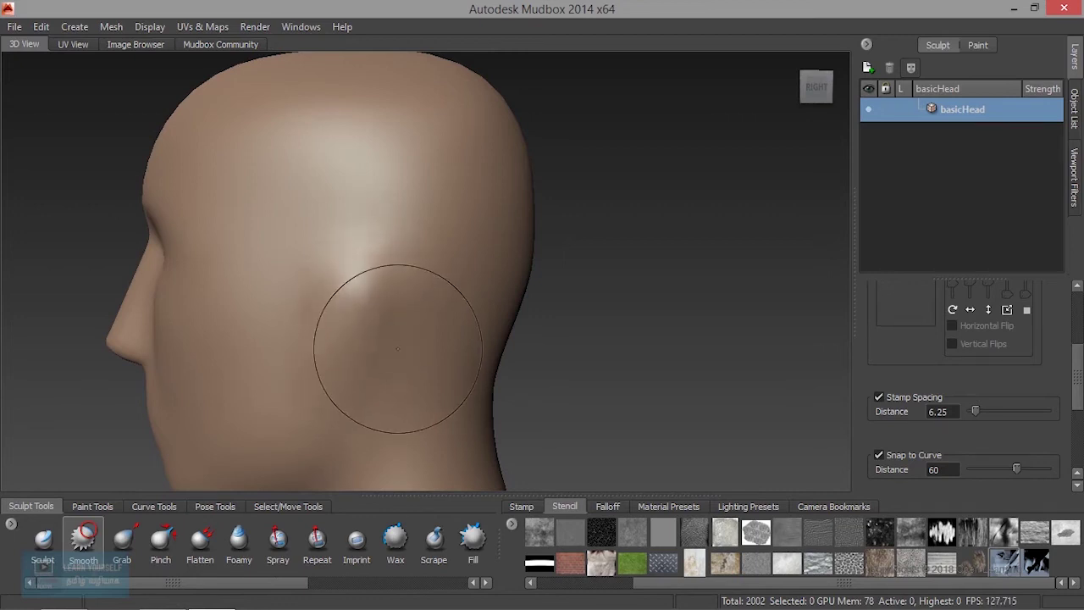
left_click_drag(375, 322, 375, 330, "alt")
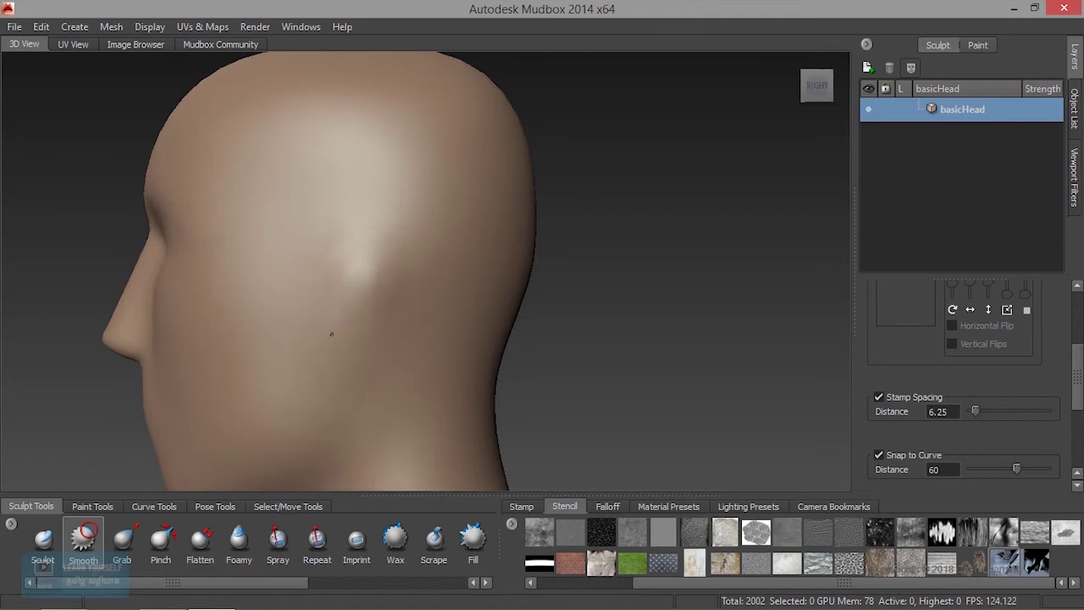
Step: Subdivide the new head to level 5 (2,050,048 polygons)
key("shift+d")
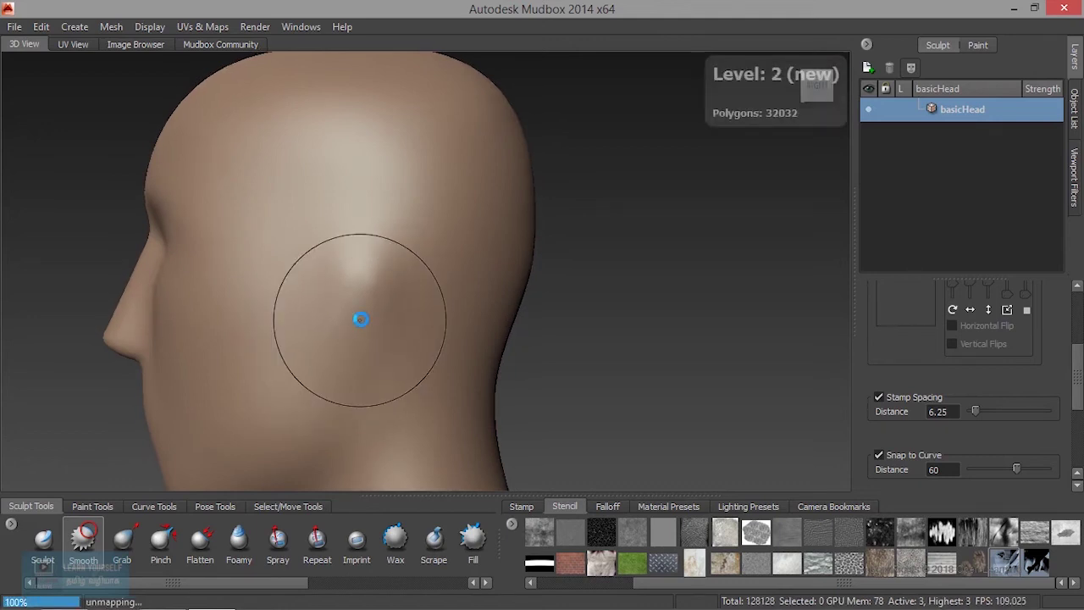
key("shift+d")
key("shift+d")
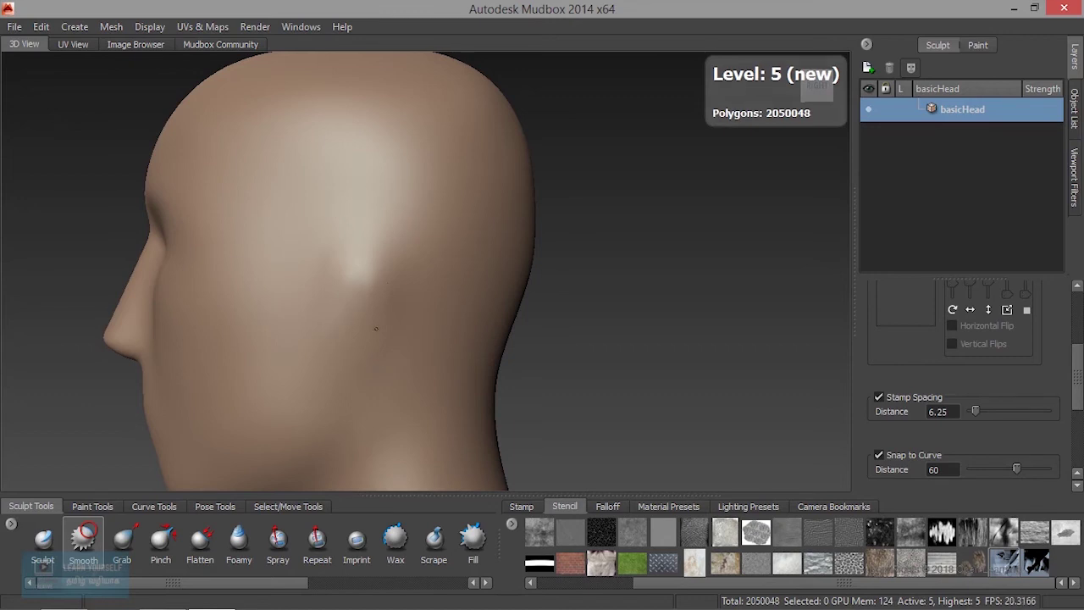
middle_click_drag(376, 329, 545, 346, "alt")
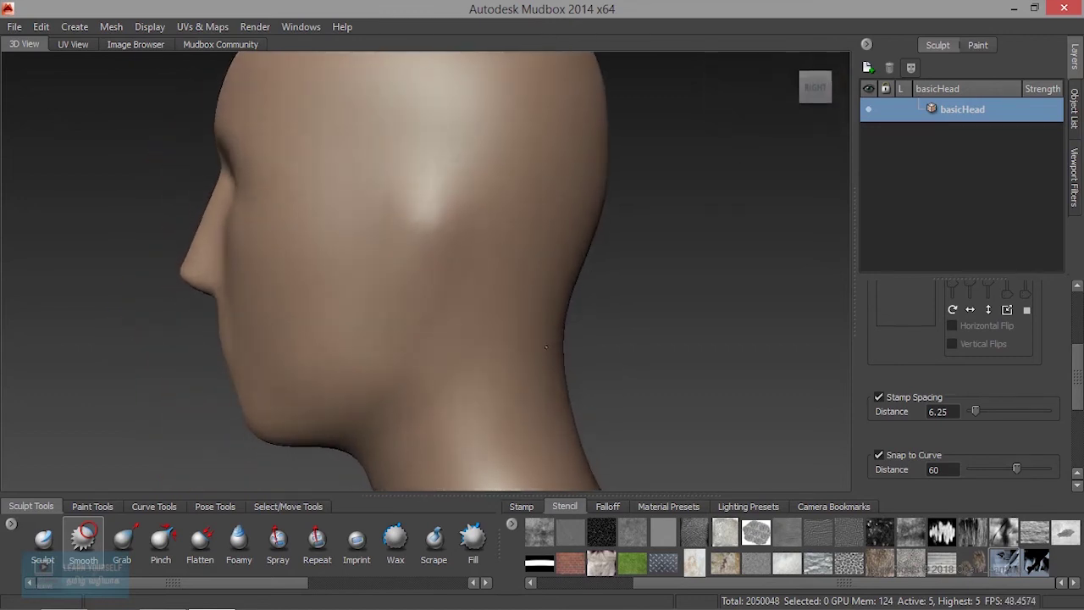
mouse_move(546, 346)
left_mouse_down("alt")
mouse_move(485, 342)
mouse_move(291, 449)
left_mouse_up("alt")
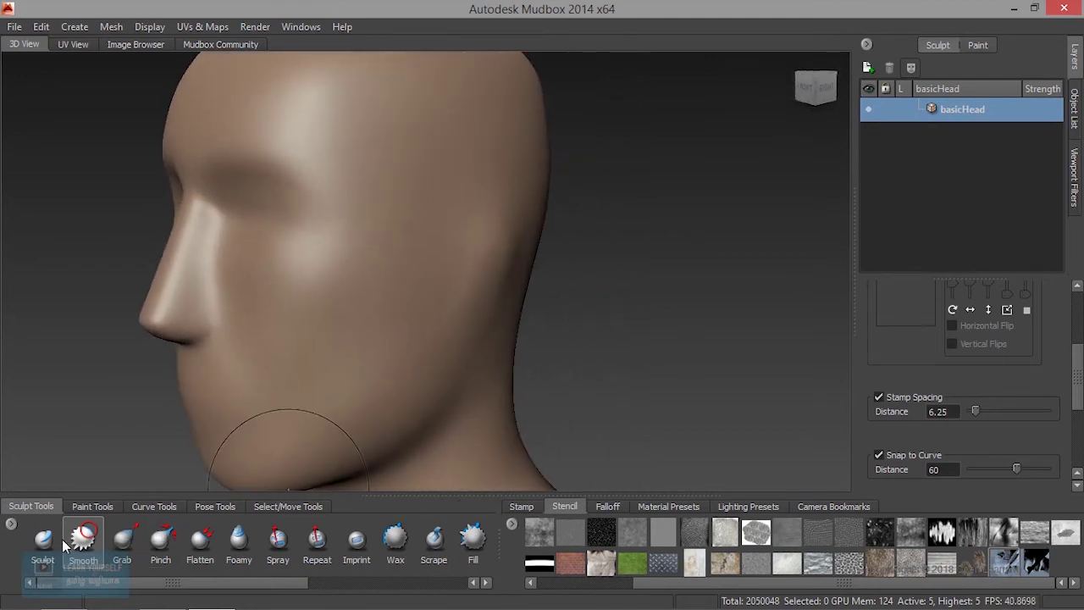
Step: Switch back to the Sculpt brush and undo the stray carved crease on the head's side
left_click(43, 540)
mouse_move(392, 271)
left_mouse_down("alt")
mouse_move(416, 262)
mouse_move(435, 307)
left_mouse_up("alt")
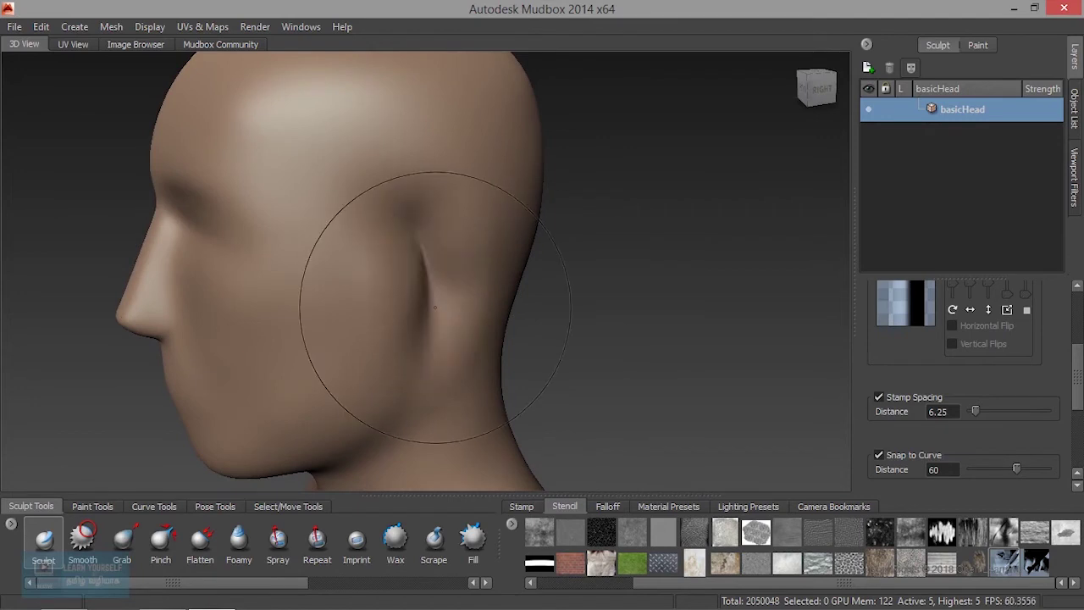
key("ctrl+z")
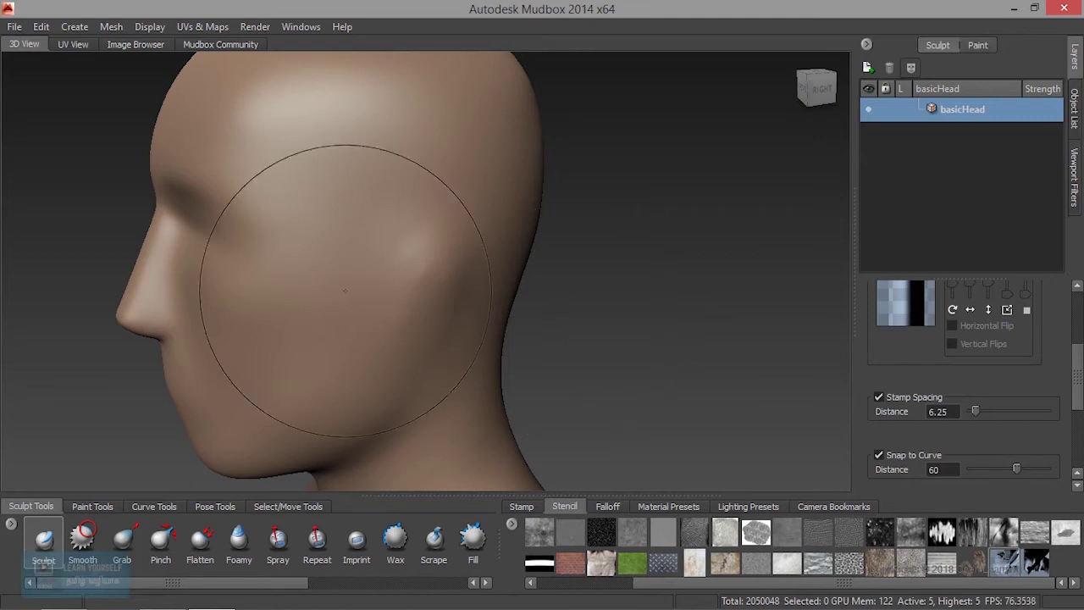
left_click_drag(428, 292, 455, 343, "alt")
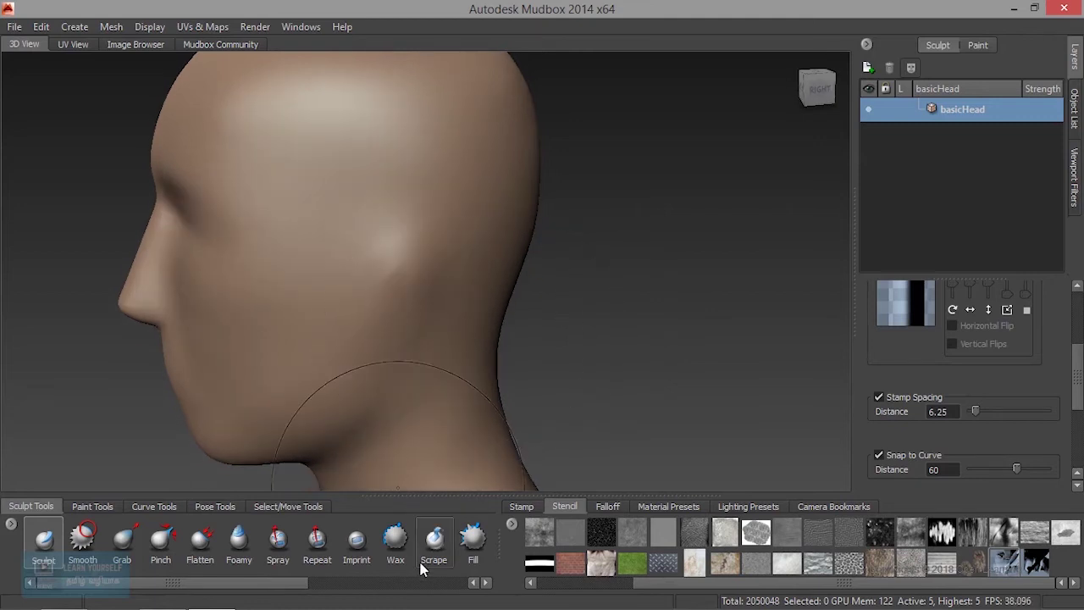
Step: Flatten the cheek and jaw area with the Flatten brush
left_click_drag(258, 585, 277, 584)
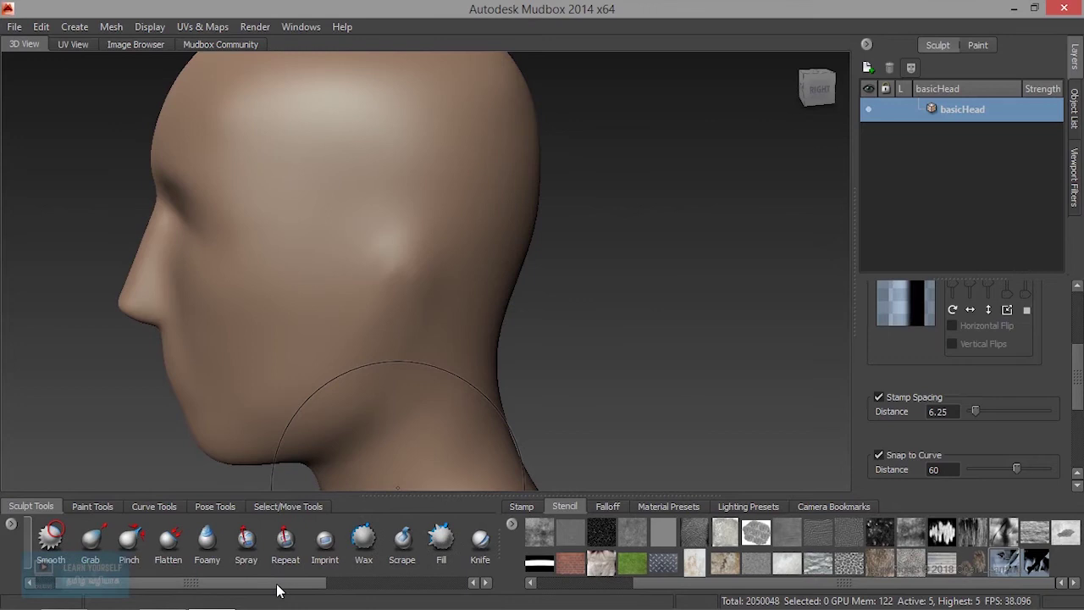
left_click(180, 546)
left_click_drag(322, 254, 355, 205, "alt")
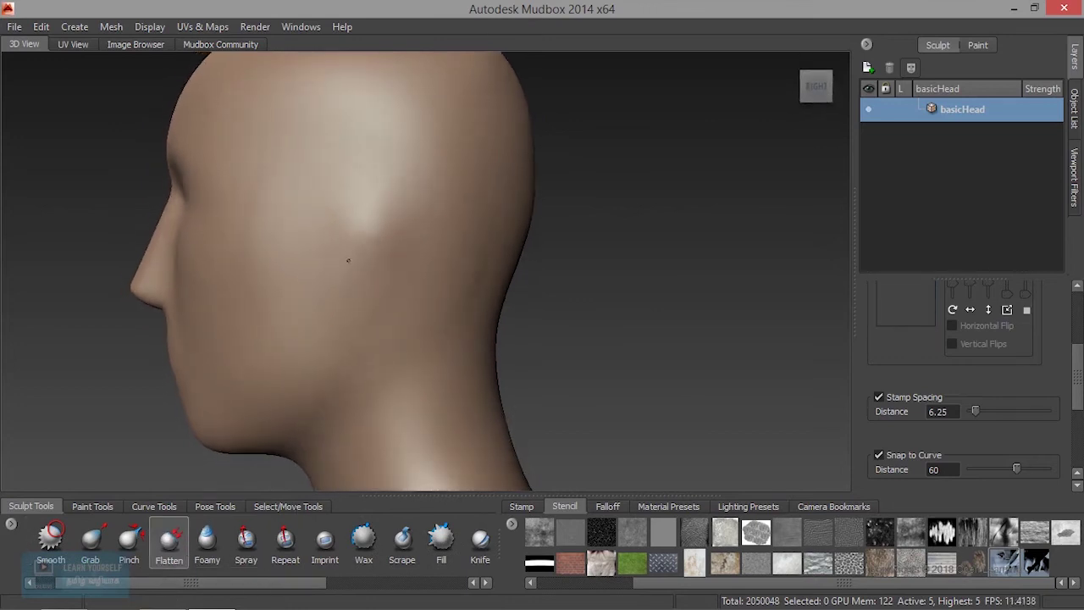
scroll(364, 314, "up", 2)
mouse_move(363, 314)
left_mouse_down("alt")
mouse_move(411, 314)
mouse_move(497, 339)
mouse_move(495, 331)
left_mouse_up("alt")
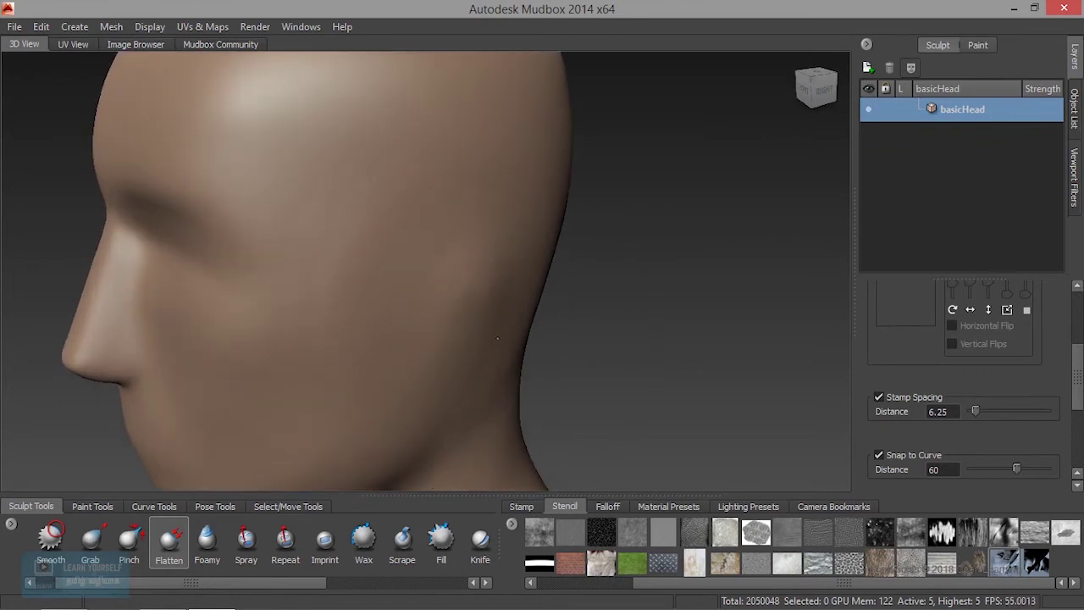
left_click(495, 328)
Step: Smooth out the remaining bump on the side of the head
left_click_drag(495, 329, 446, 258, "alt")
left_click_drag(380, 314, 322, 300, "alt")
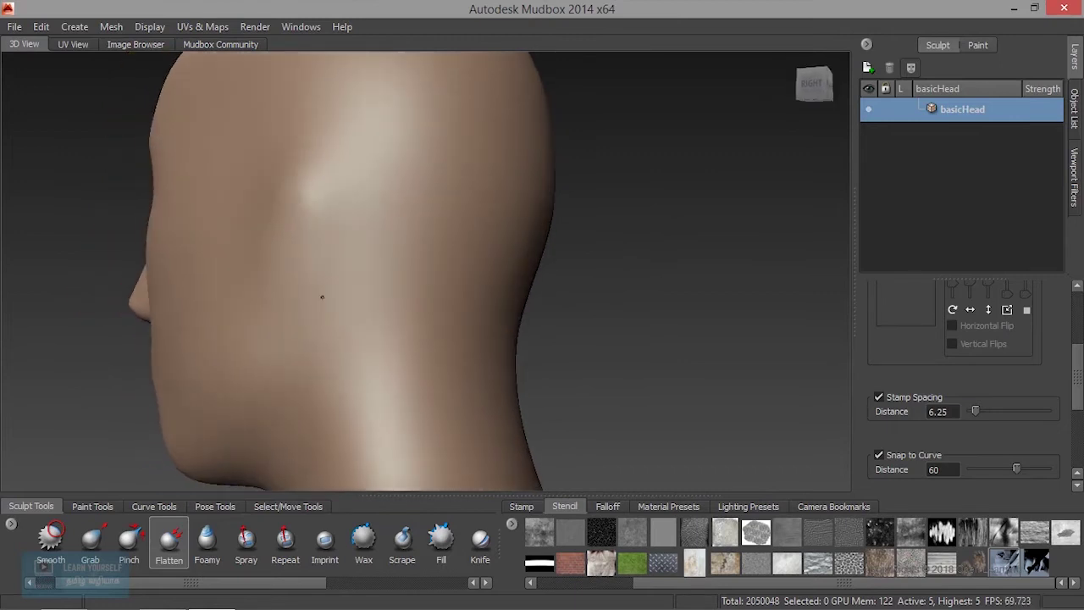
mouse_move(286, 232)
left_mouse_down("alt")
mouse_move(297, 293)
mouse_move(356, 183)
left_mouse_up("alt")
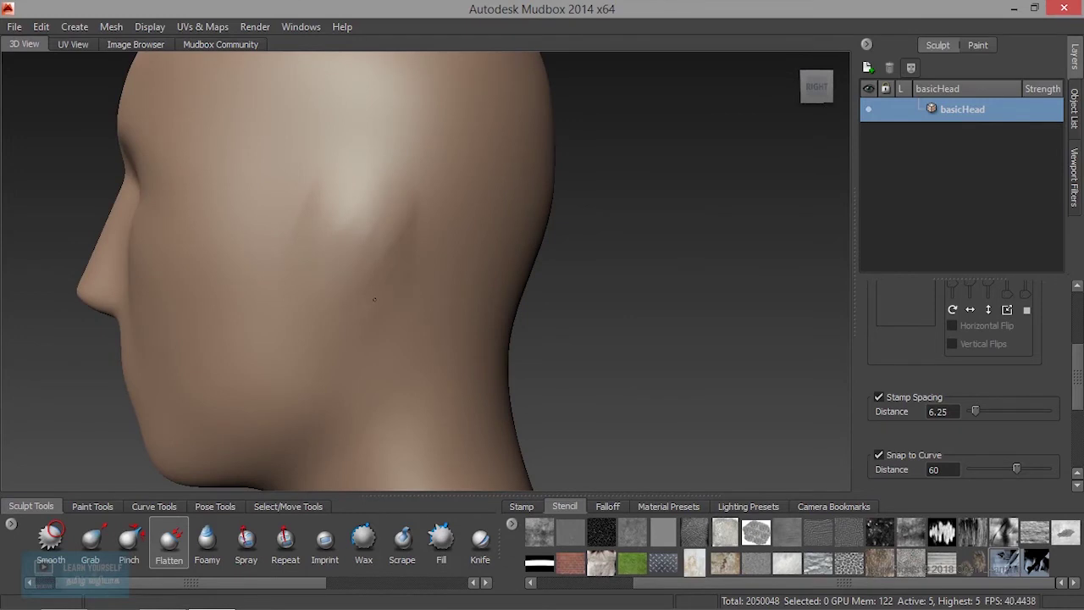
left_click_drag(408, 192, 387, 217, "shift")
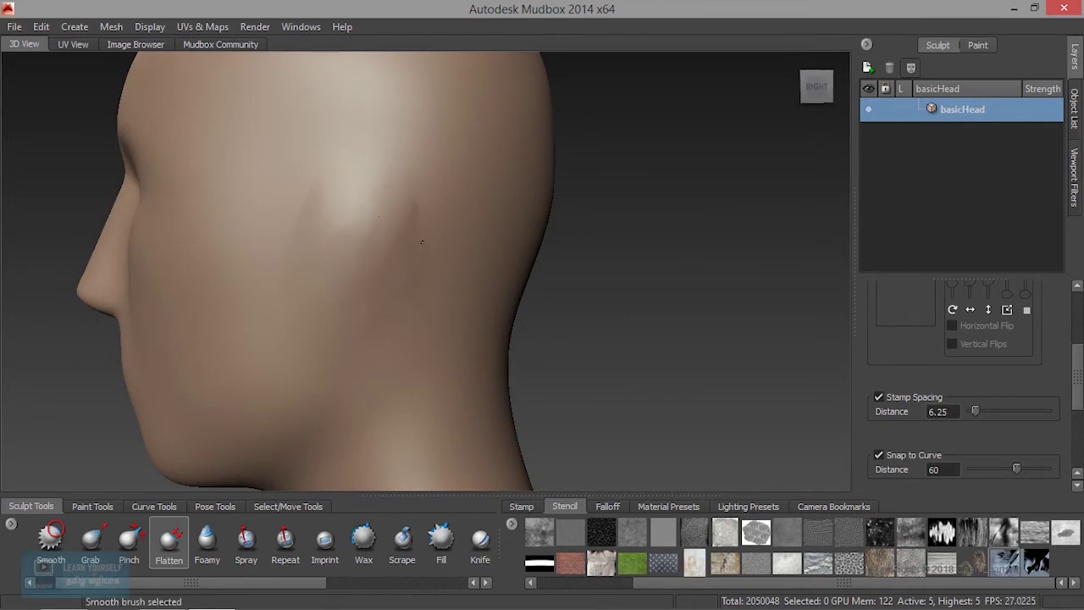
key("shift")
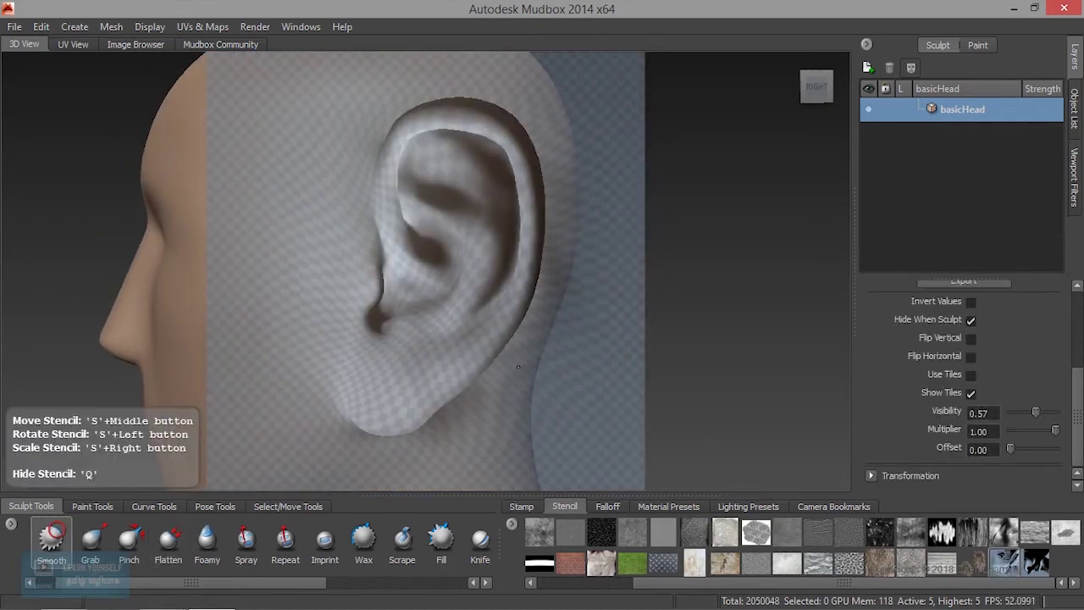
Step: Enlarge the brush to ear size and shrink the ear stencil to a square over the ear
left_click_drag(354, 337, 474, 328)
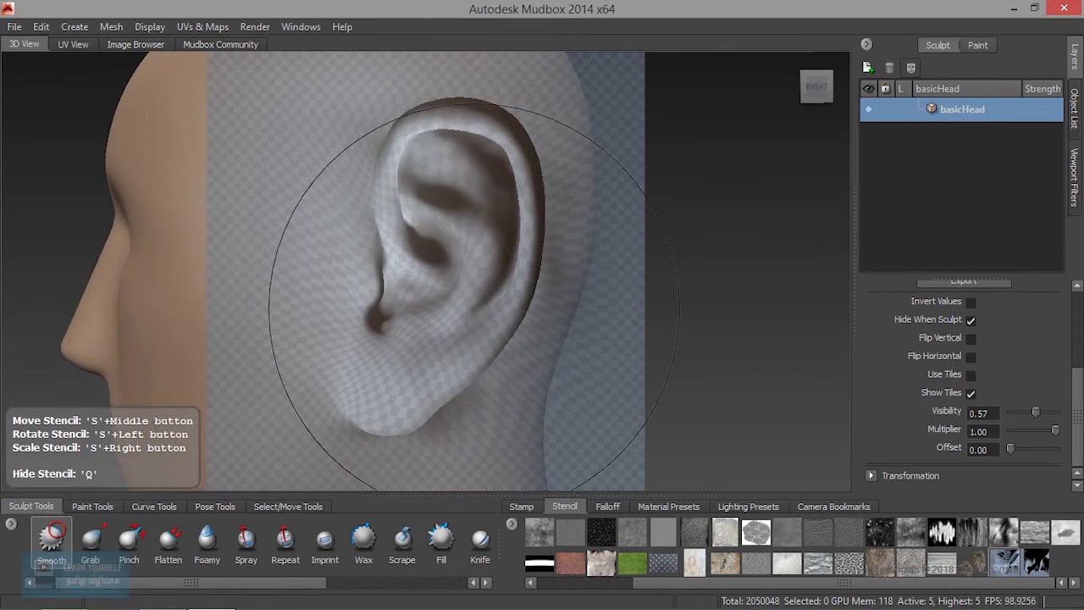
right_click_drag(475, 329, 366, 308)
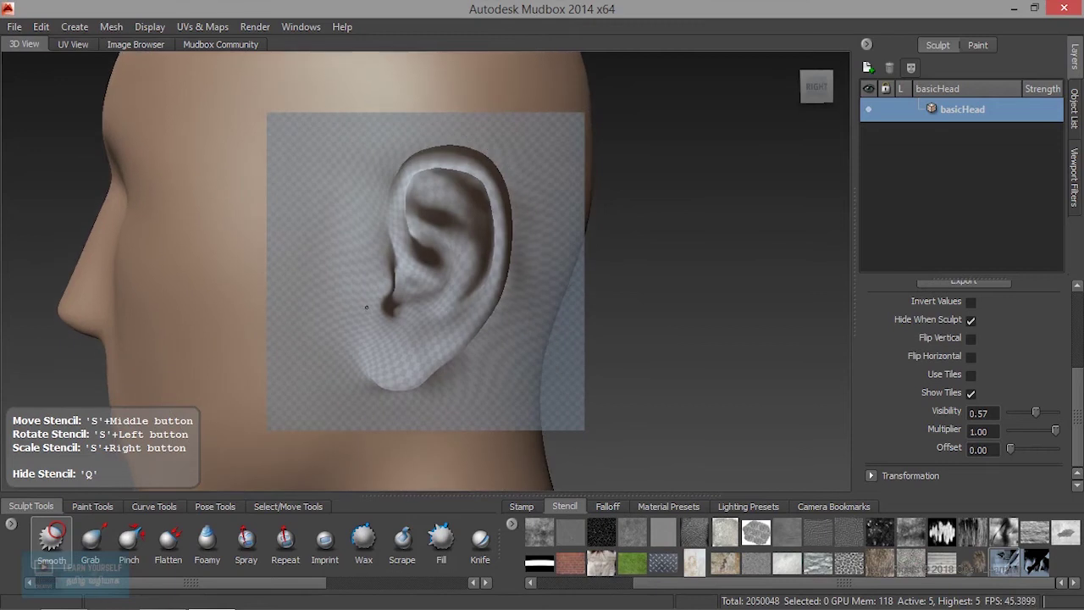
left_click_drag(366, 308, 364, 318, "alt")
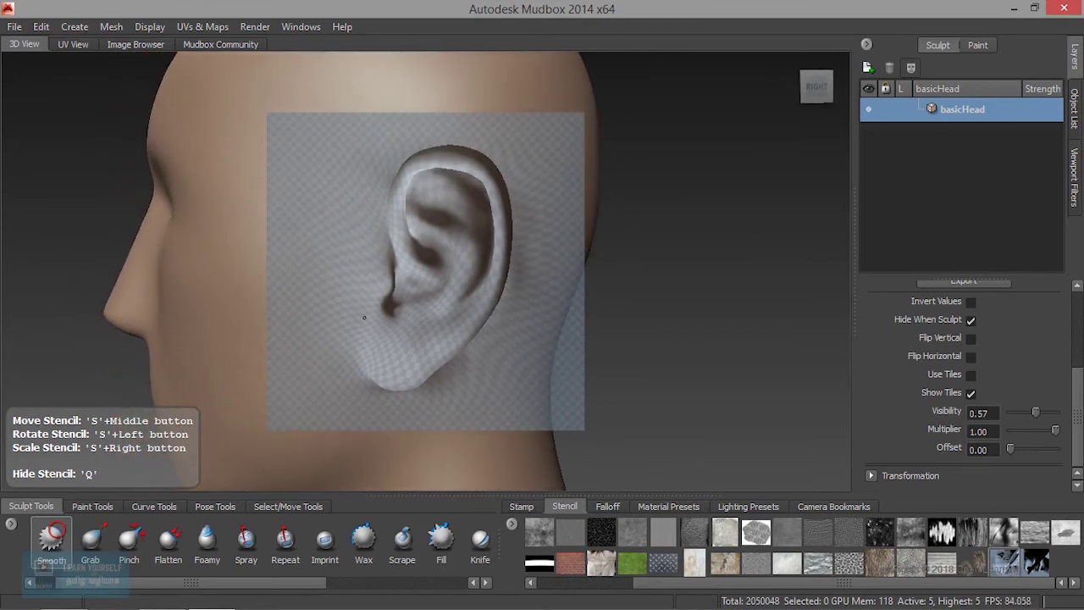
key("q")
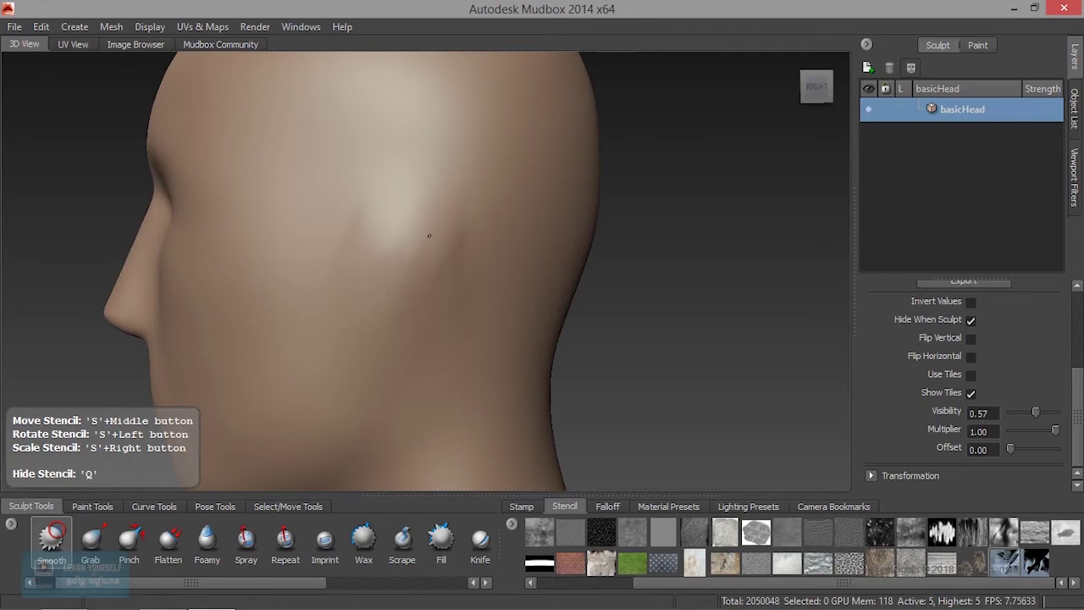
key("q")
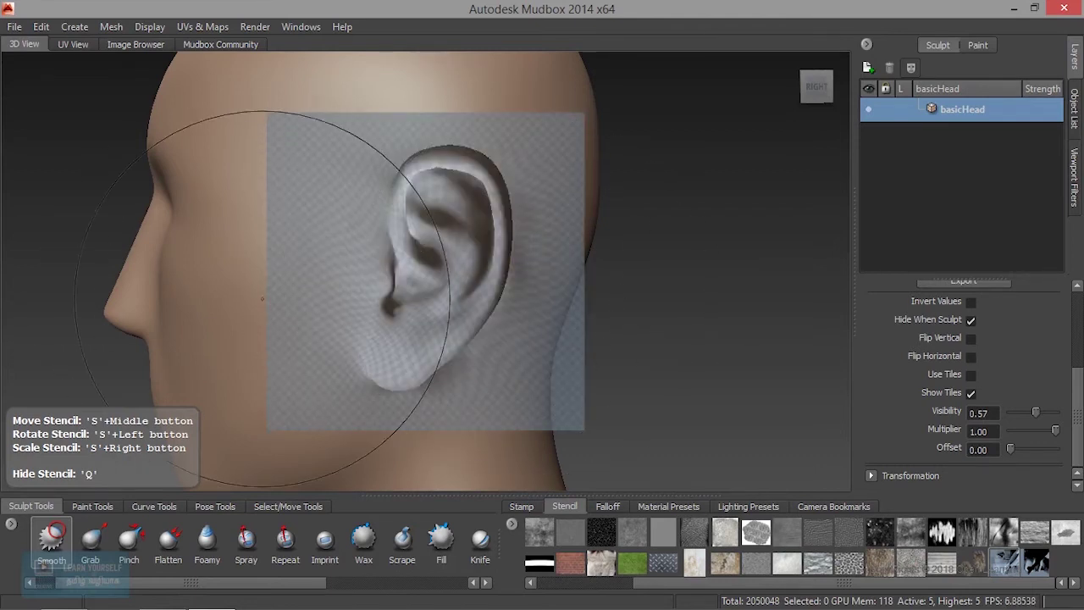
Step: Set the Sculpt brush to size 6.78 and strength 1.48, rechecking the stencil placement
left_click_drag(360, 294, 360, 168)
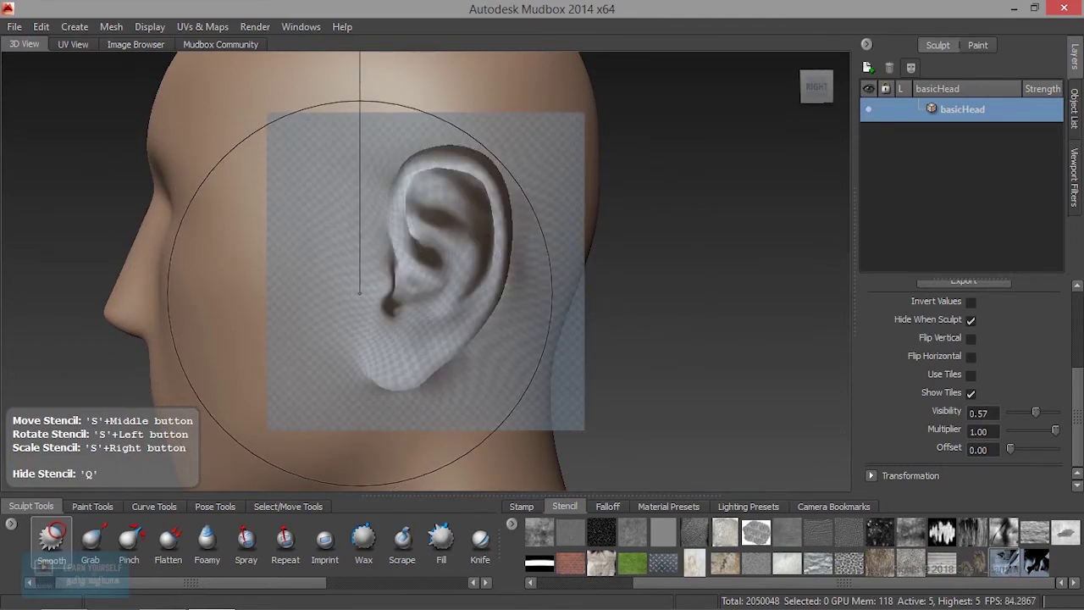
key("q")
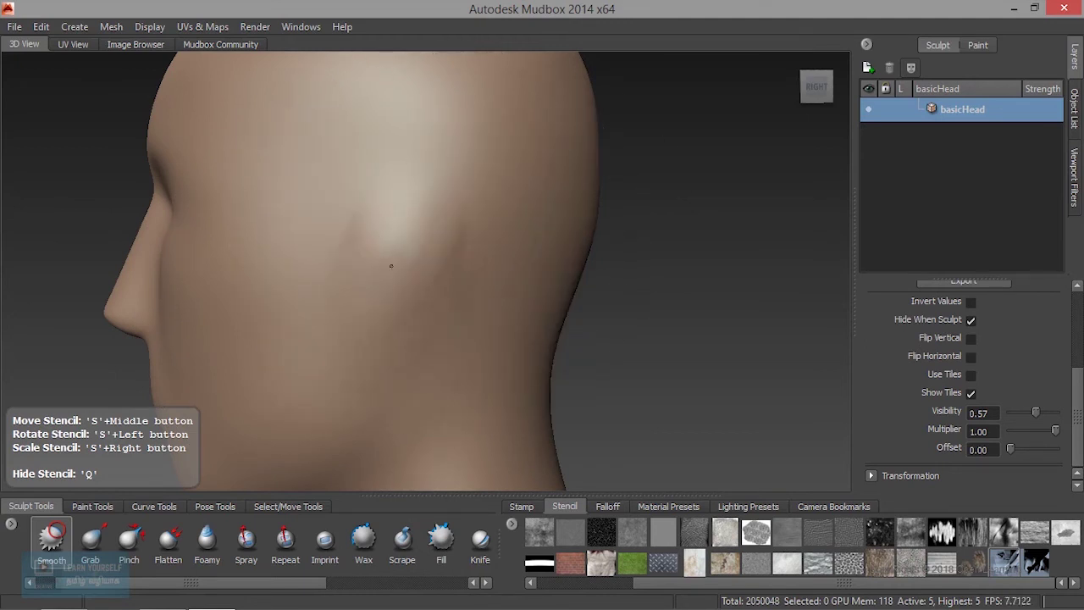
key("q")
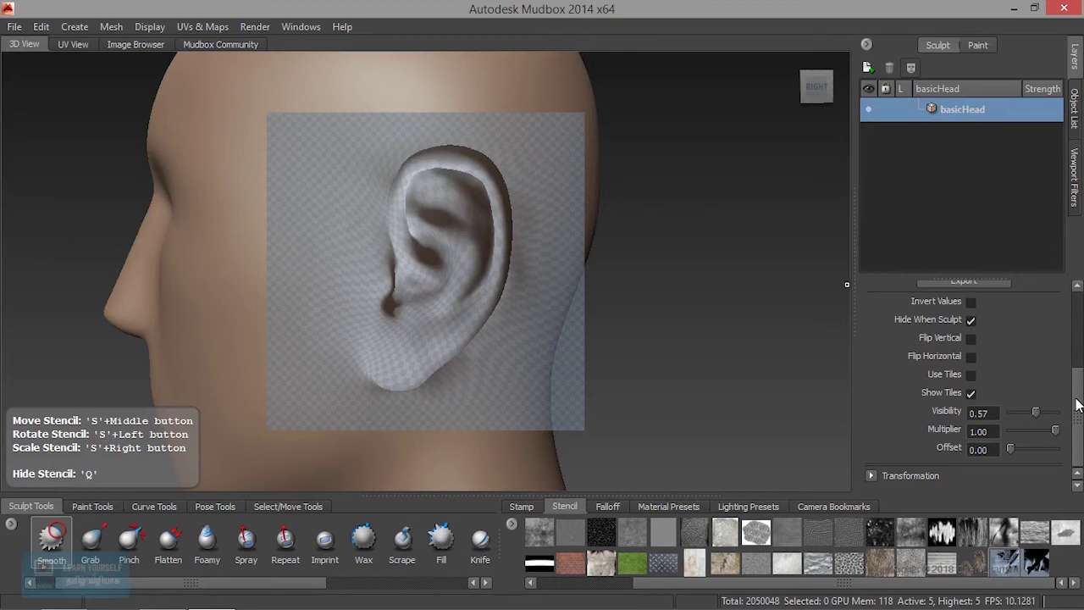
left_click_drag(1077, 405, 1055, 262)
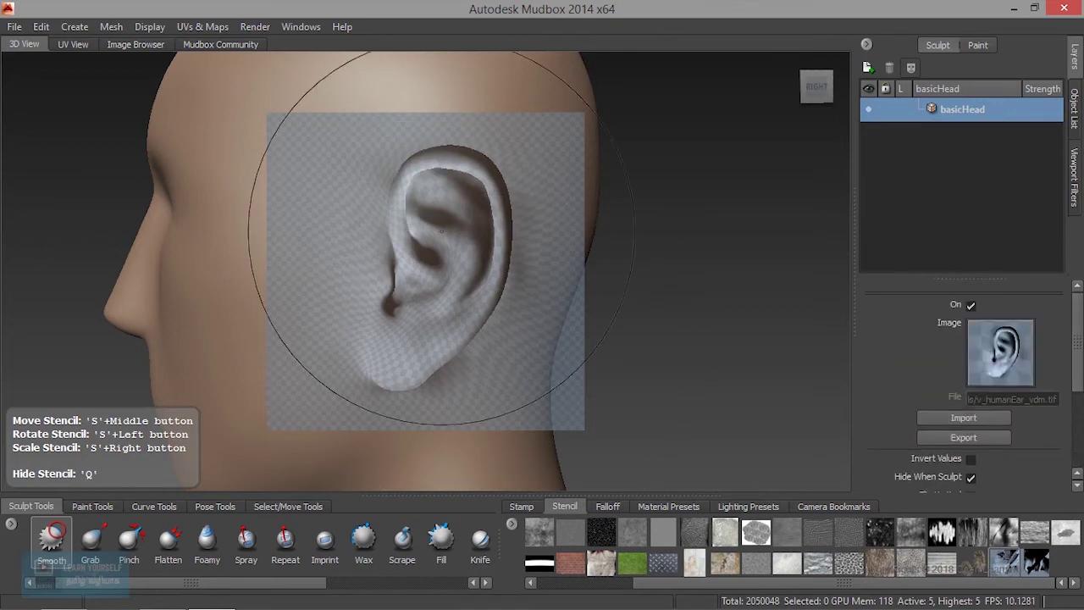
left_click(407, 318)
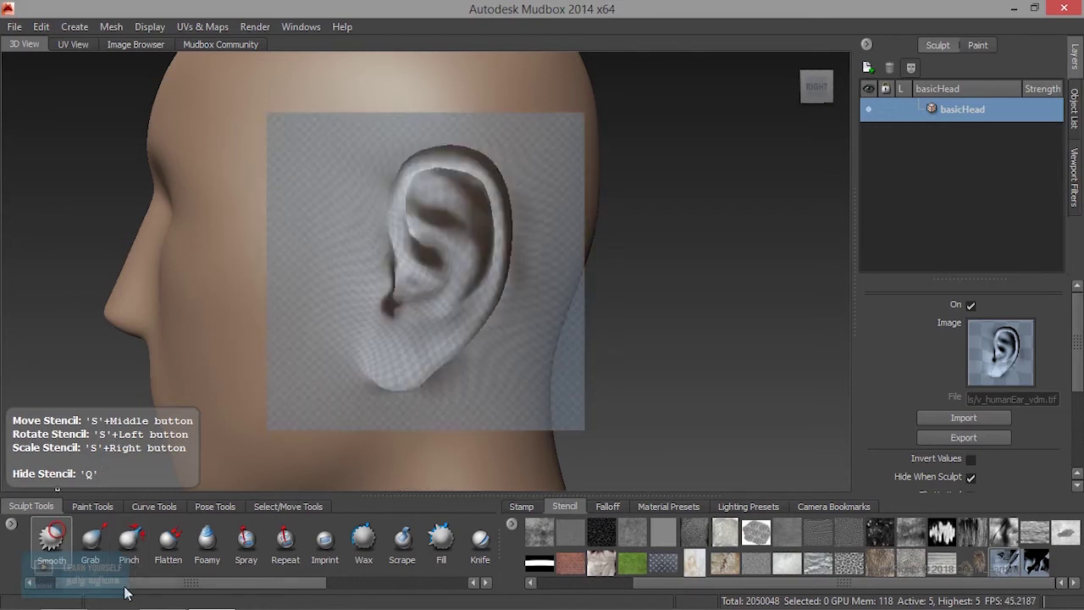
scroll(124, 592, "up", 1)
left_click(44, 542)
Step: Sculpt the ear from the stencil with the Sculpt brush at size 20.77, strength 100
left_click_drag(385, 262, 419, 150)
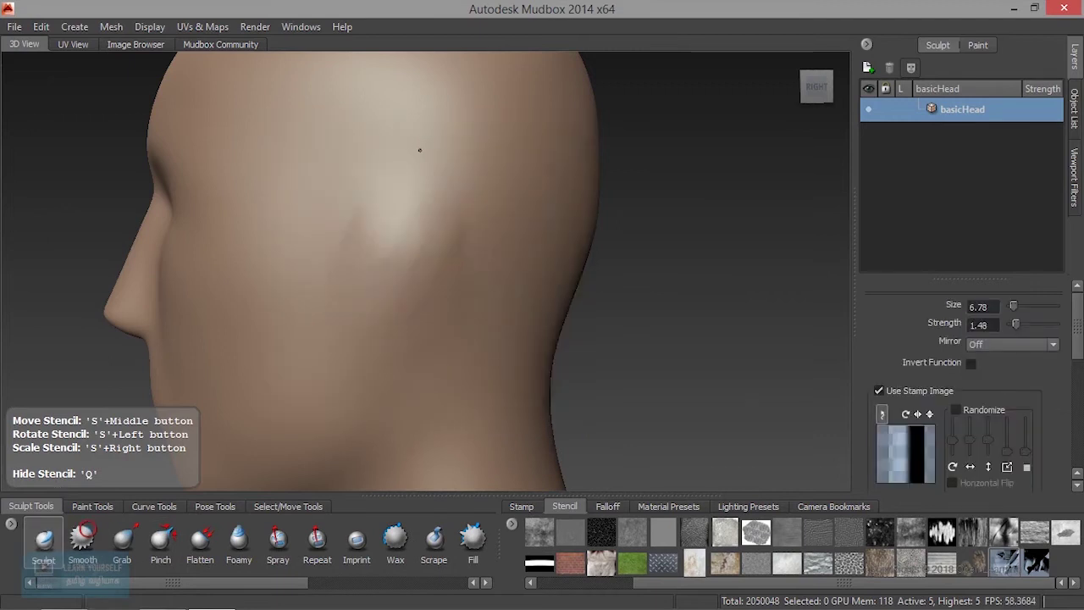
left_click_drag(415, 207, 424, 208)
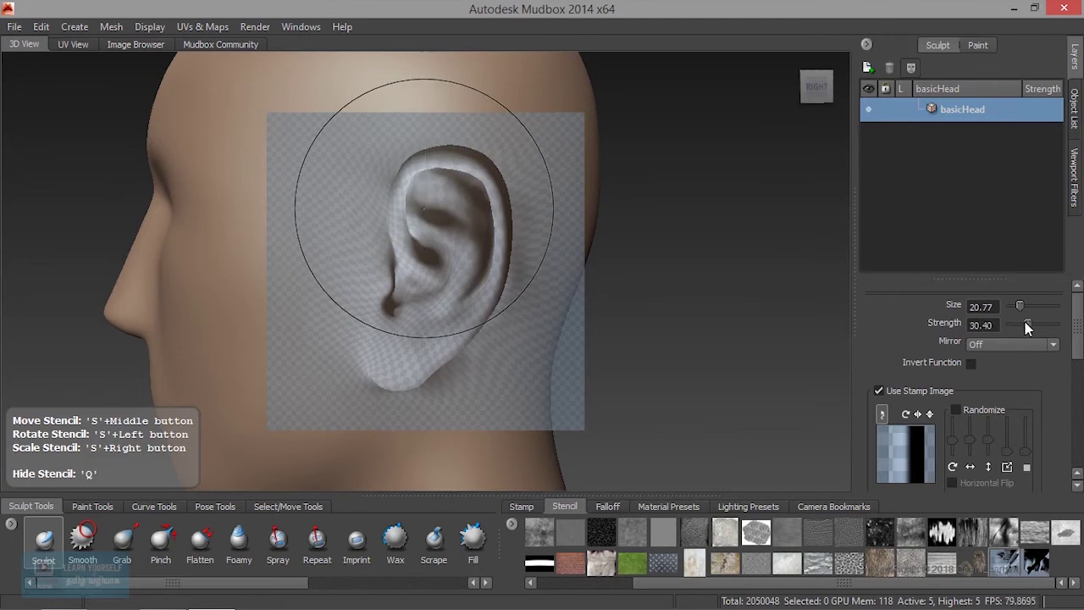
mouse_move(406, 242)
left_mouse_down()
mouse_move(432, 173)
mouse_move(387, 252)
mouse_move(466, 195)
left_mouse_up()
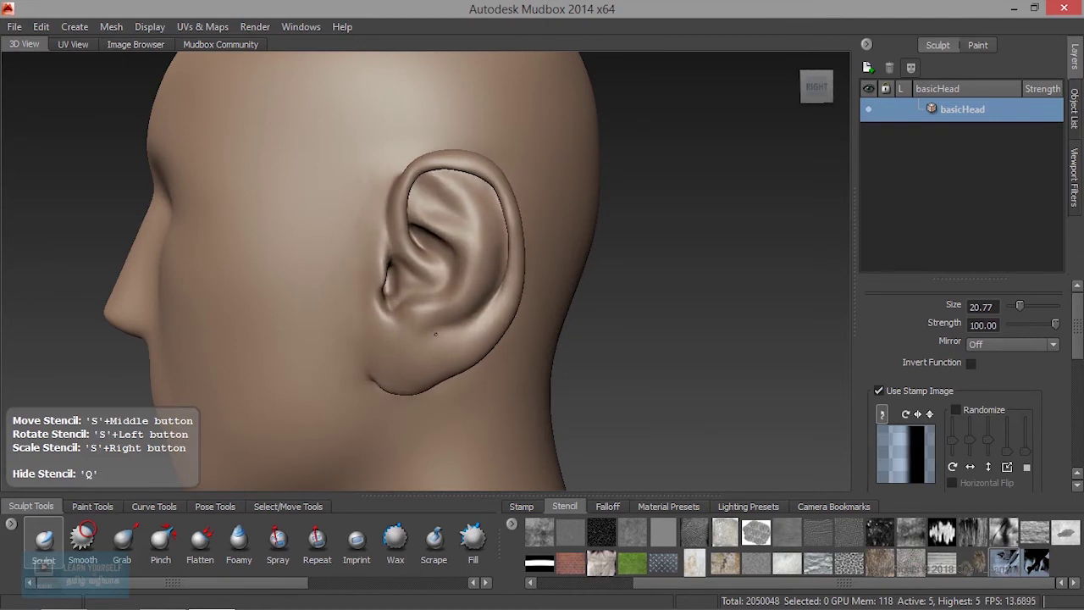
left_click_drag(417, 181, 392, 257)
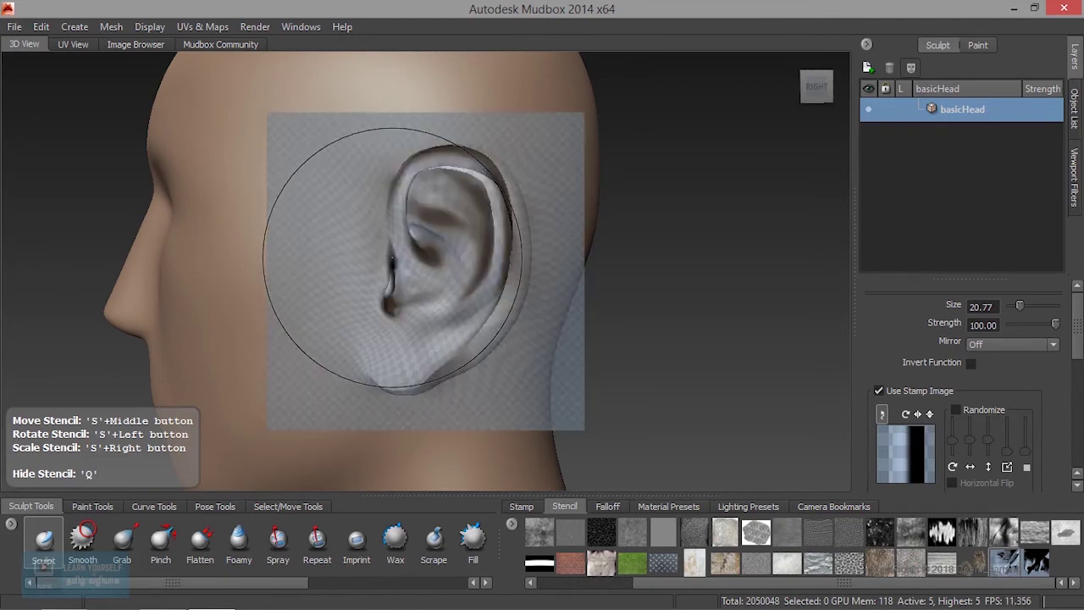
Step: Hide the ear stencil and orbit out to a right-side view of the whole head
key("q")
mouse_move(368, 322)
left_mouse_down("alt")
mouse_move(397, 288)
mouse_move(567, 299)
left_mouse_up("alt")
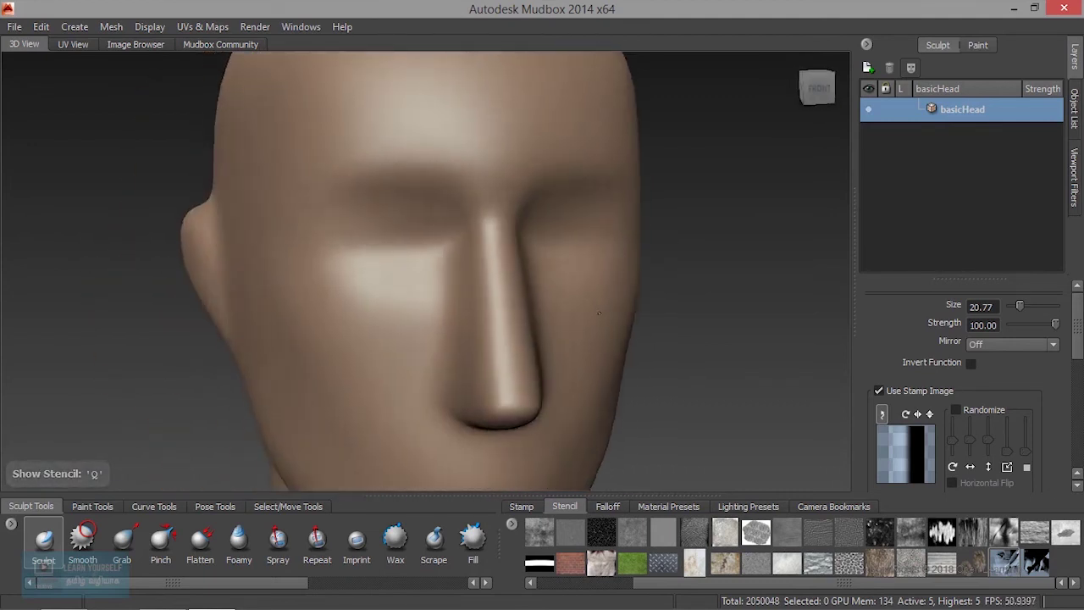
left_click_drag(567, 299, 381, 299, "alt")
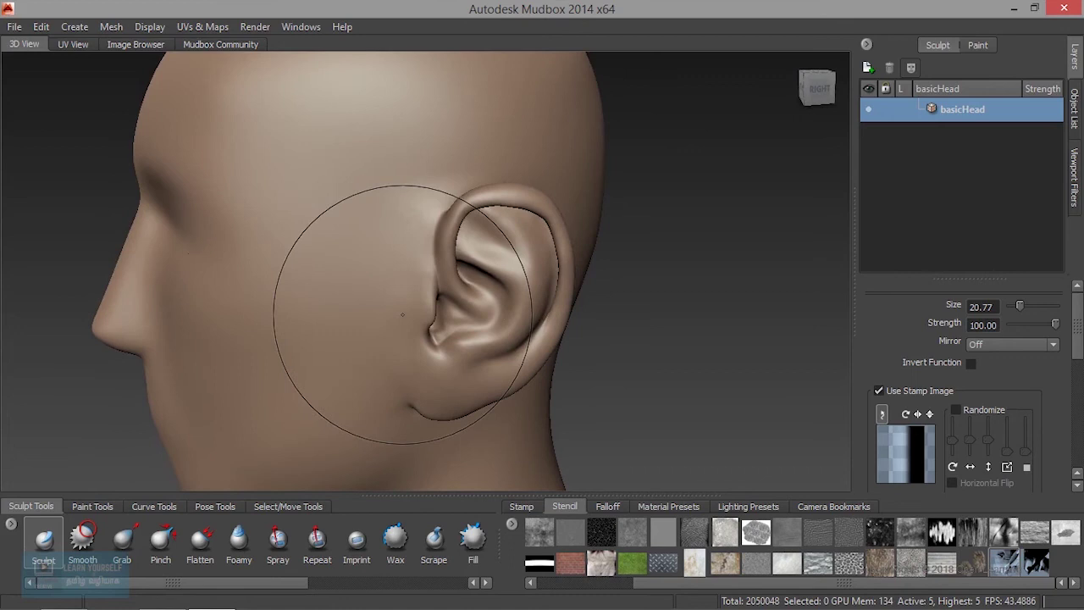
right_click_drag(381, 300, 252, 268, "alt")
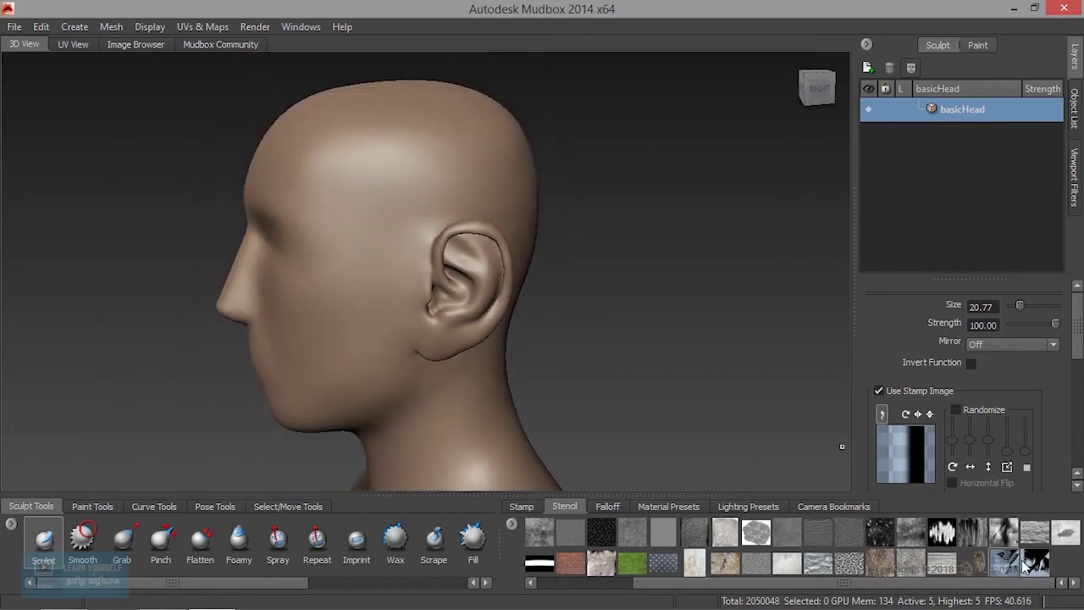
Step: Load the tiledScales stencil, shrink it down and turn on tiling across the view
left_click_drag(429, 303, 537, 334)
right_click_drag(537, 333, 593, 334, "alt")
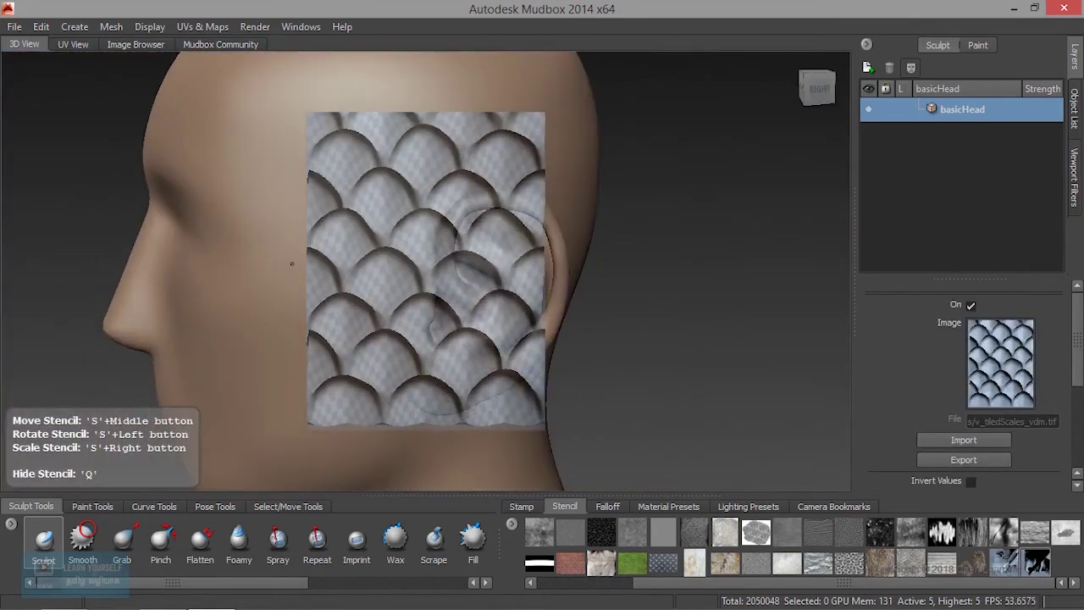
right_click_drag(292, 264, 223, 219, "alt")
right_click_drag(440, 285, 269, 245)
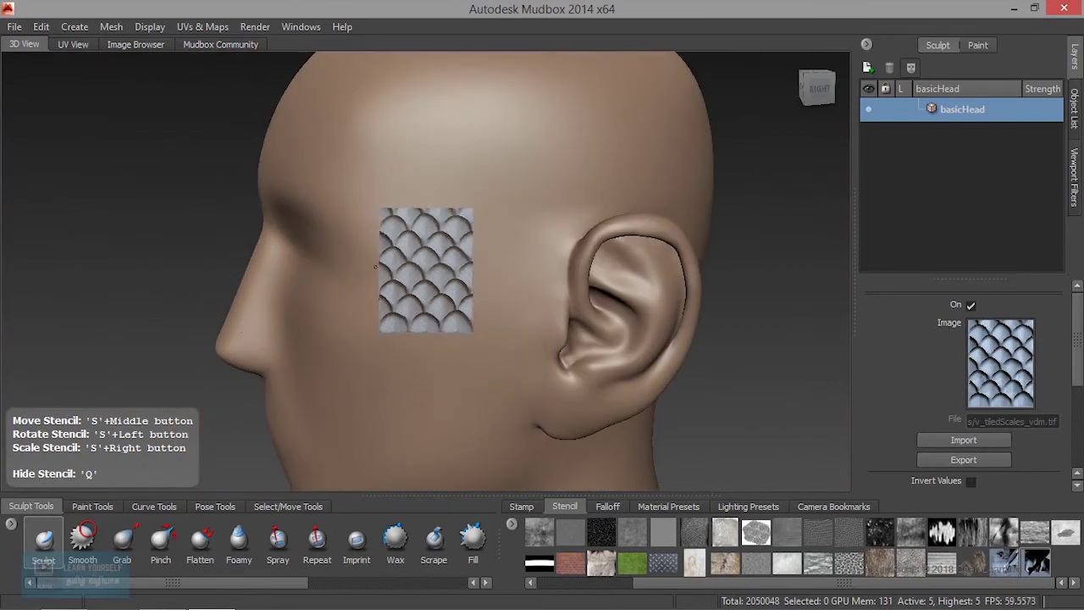
right_click_drag(375, 243, 387, 313)
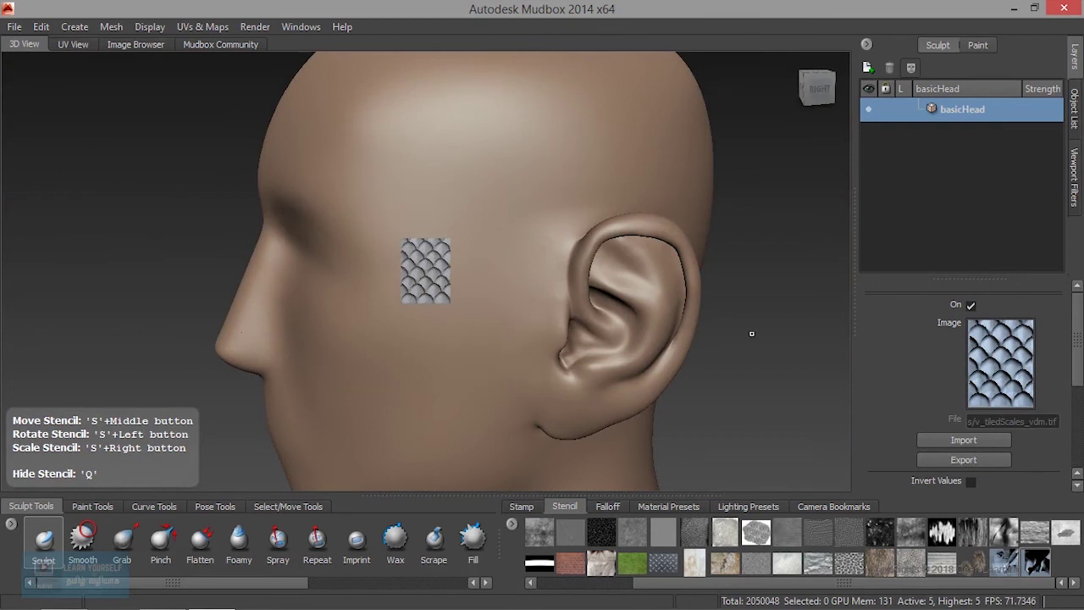
scroll(1010, 439, "down", 3)
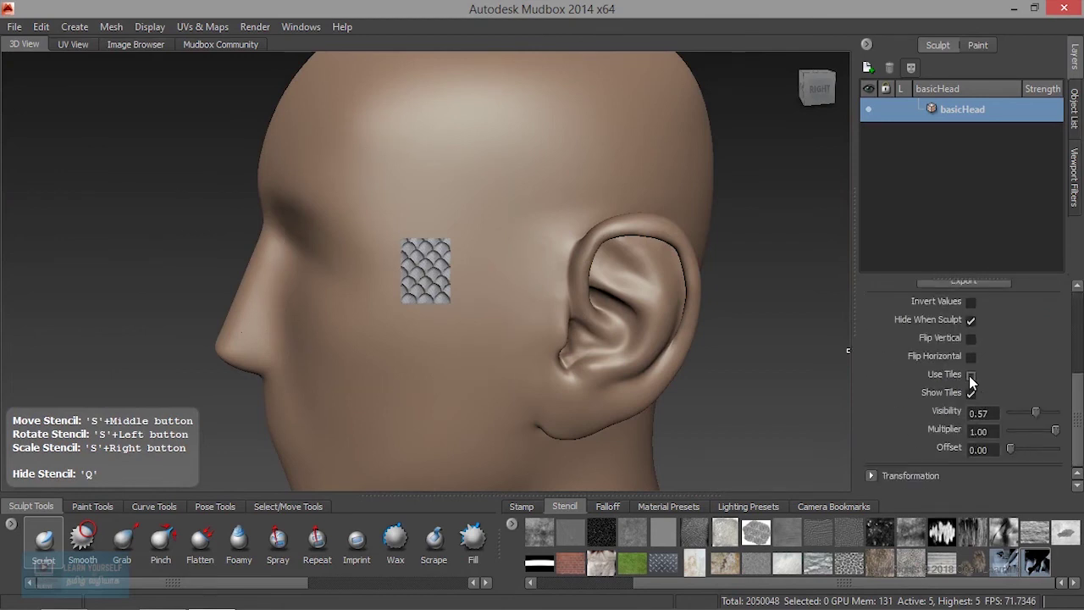
left_click(971, 375)
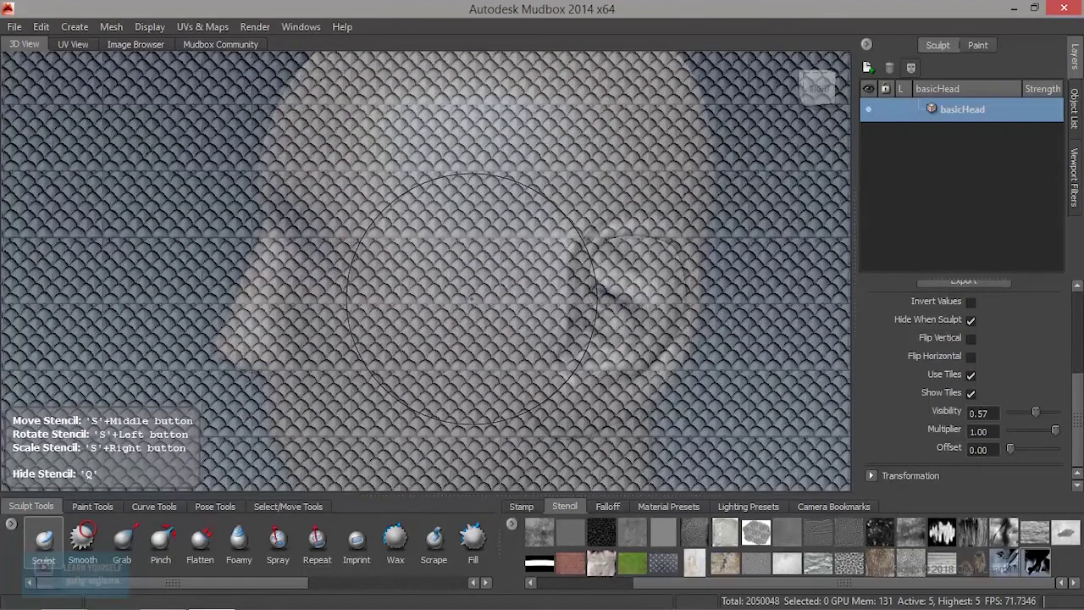
Step: Test-stamp the scales on the temple and forehead, then hide the stencil
left_click_drag(472, 299, 368, 116)
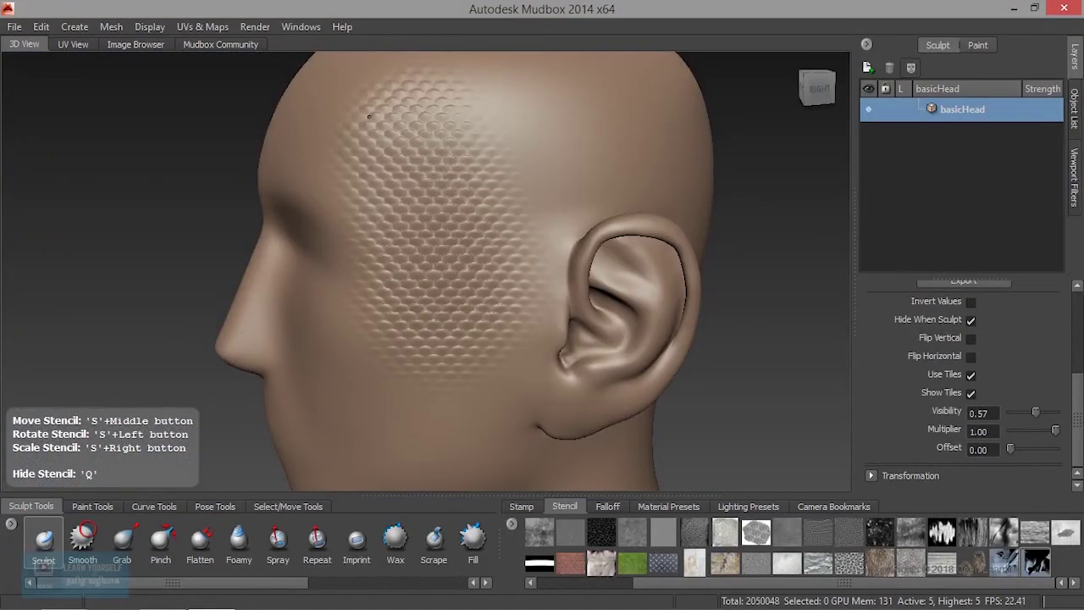
left_click_drag(332, 212, 364, 220)
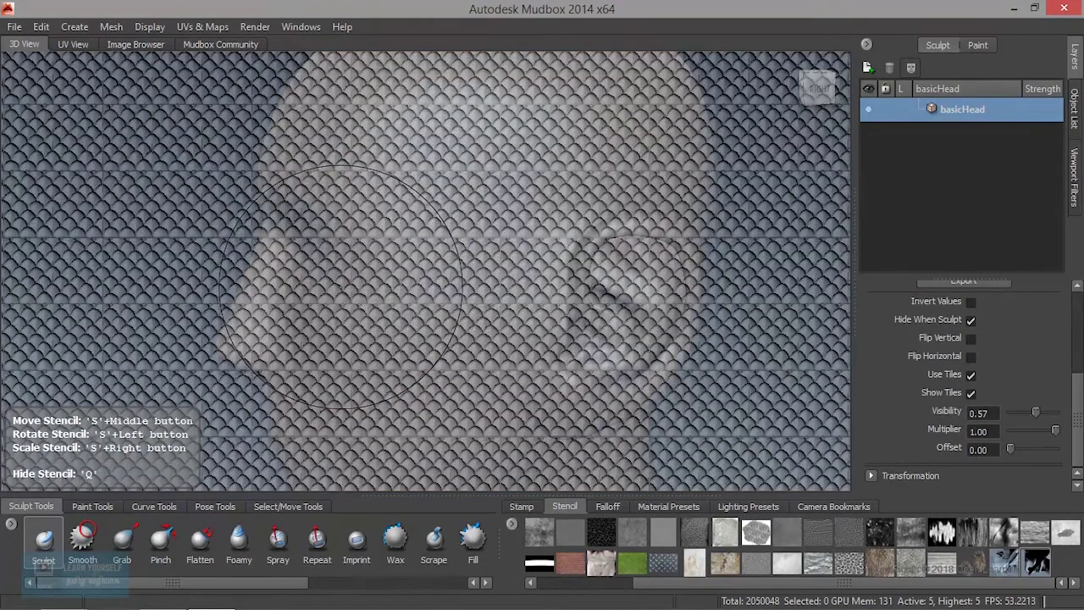
key("q")
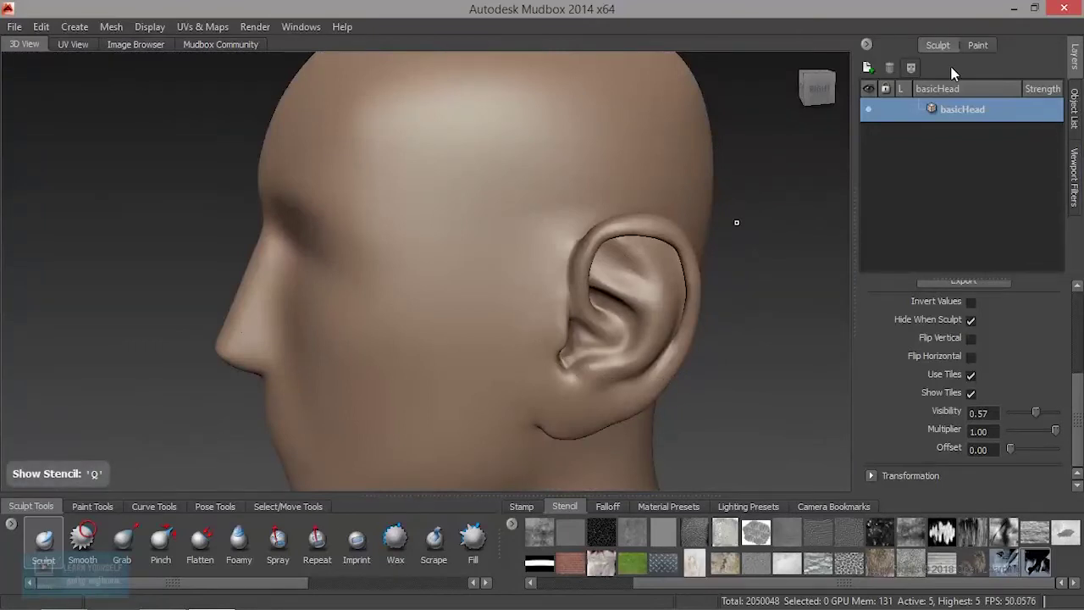
Step: Add Sculpt Layer 1 and undo a stray ridge stroked across the cheek
left_click(868, 68)
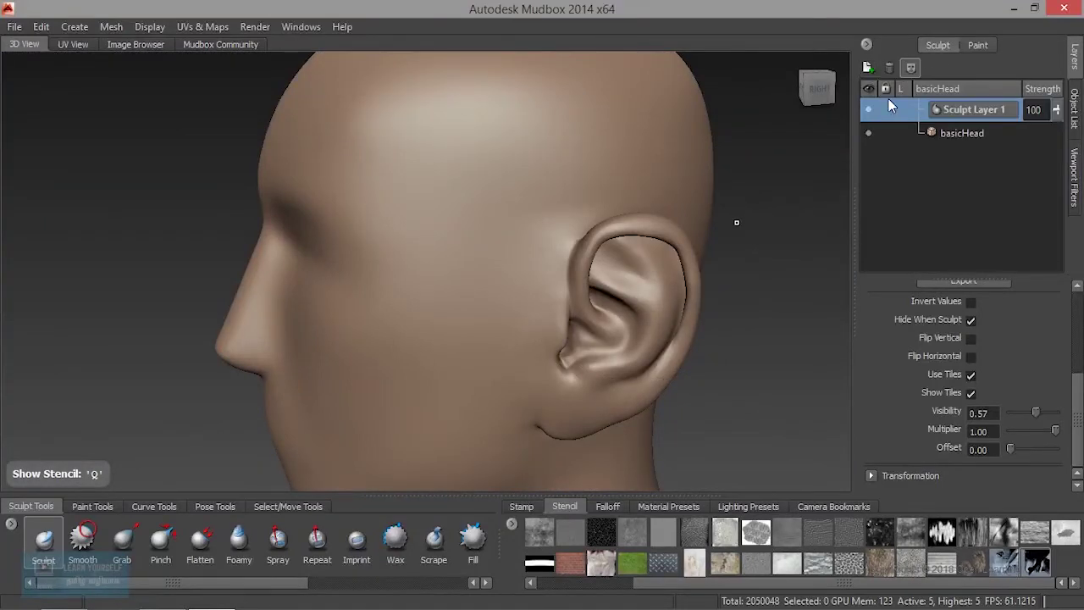
left_click_drag(499, 290, 376, 294, "alt")
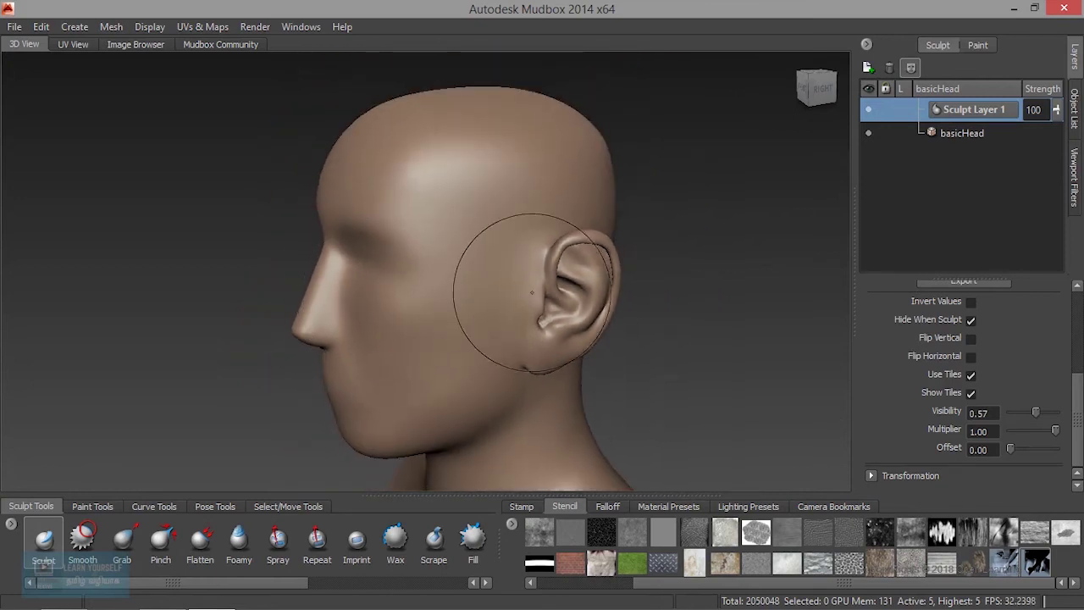
left_click_drag(459, 206, 418, 336)
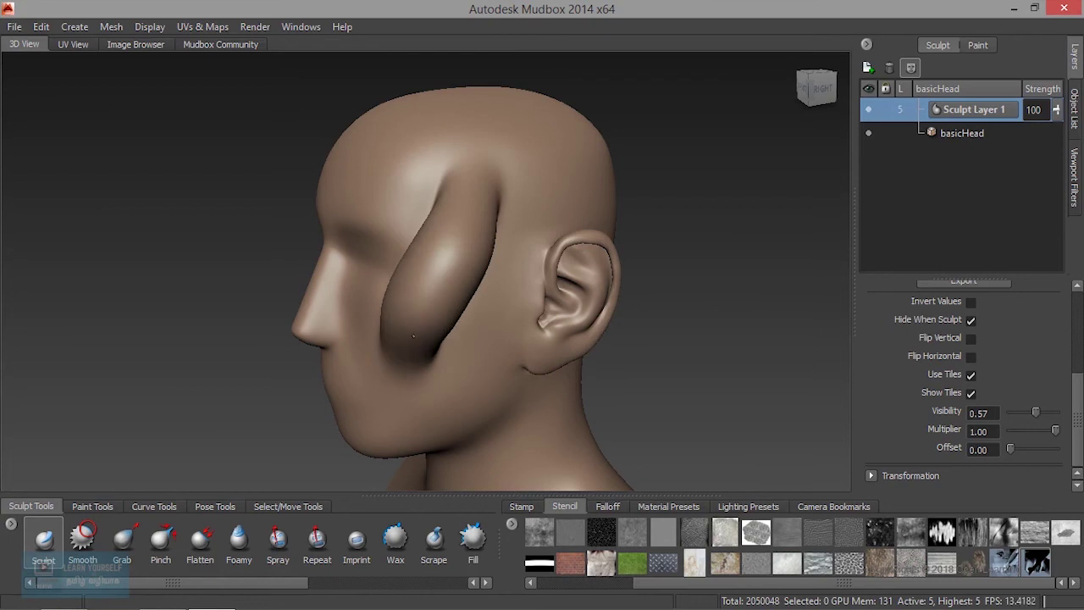
key("ctrl+z")
Step: Stamp a patch of scales onto the temple, toggling the stencil to check it
key("q")
mouse_move(417, 335)
left_mouse_down()
mouse_move(448, 221)
mouse_move(267, 310)
left_mouse_up()
key("q")
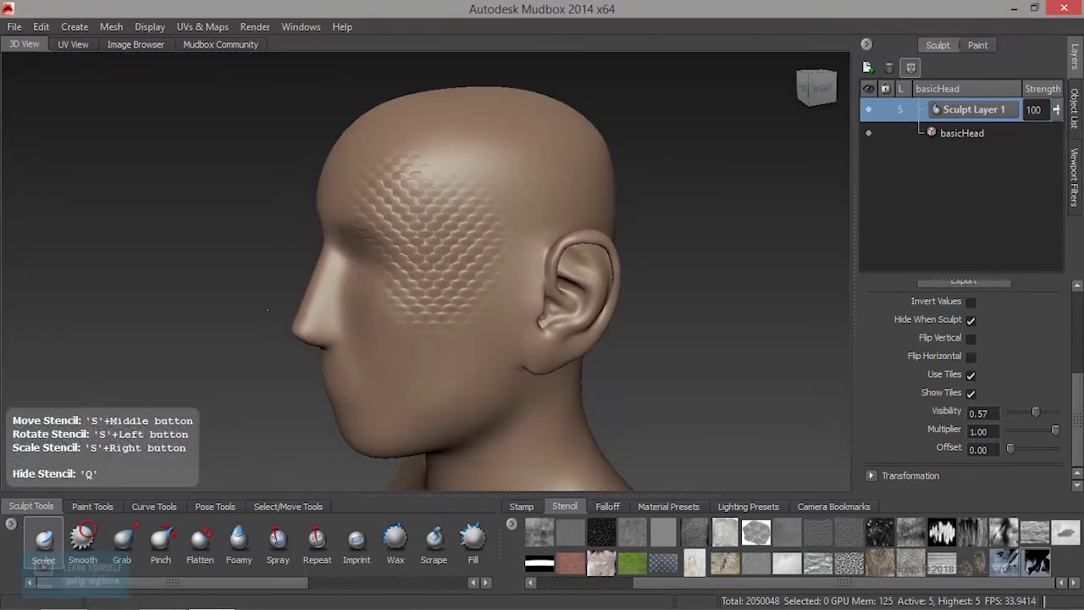
mouse_move(402, 350)
left_mouse_down()
mouse_move(391, 303)
mouse_move(522, 196)
left_mouse_up()
key("q")
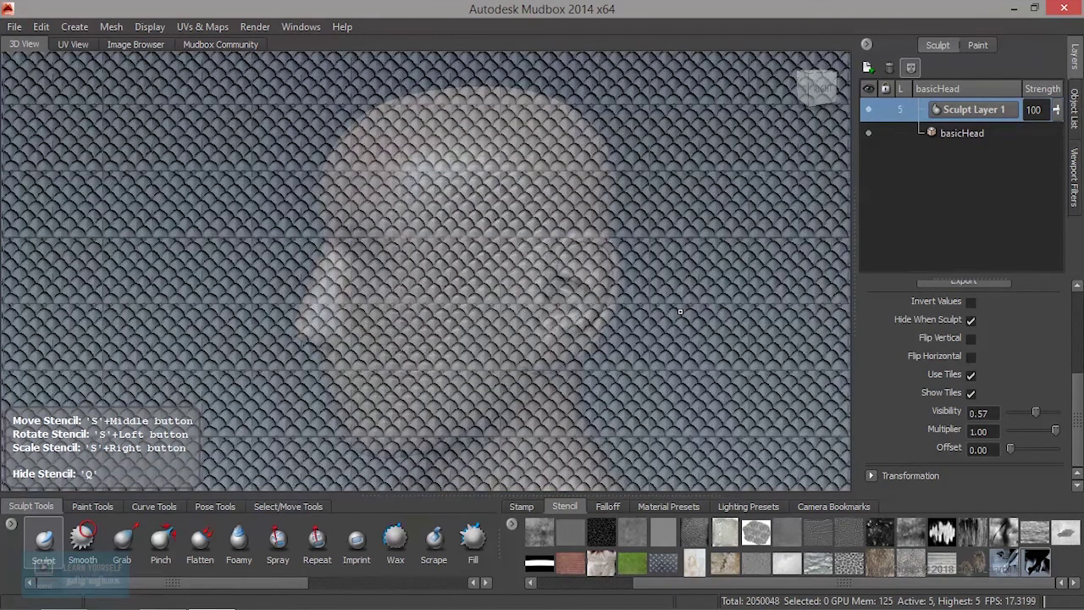
Step: Expand the stencil's Transformation settings and scroll through the properties
scroll(1061, 412, "up", 3)
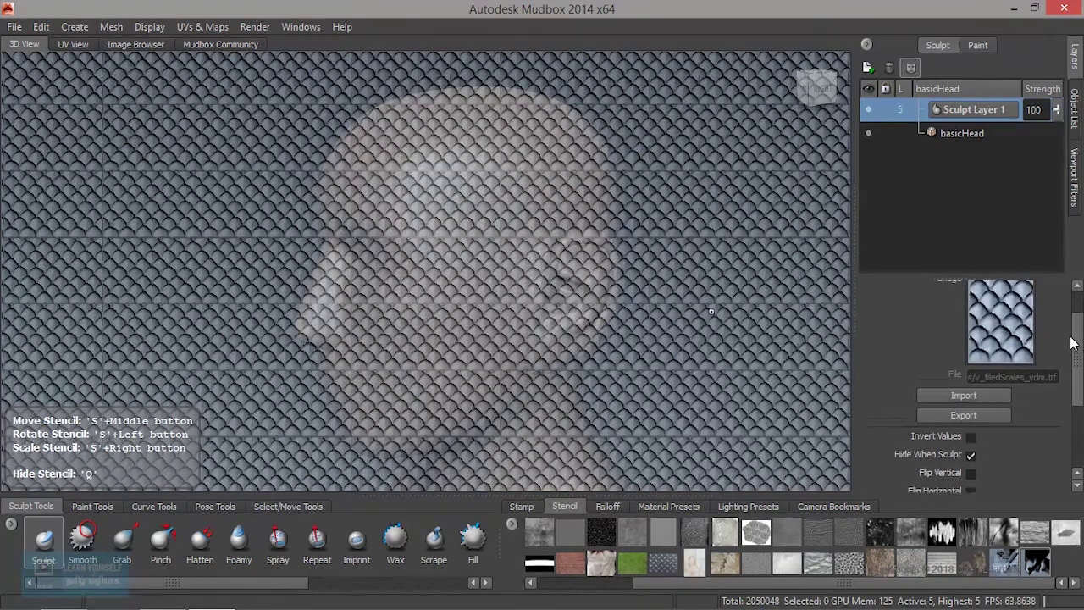
scroll(1061, 412, "down", 3)
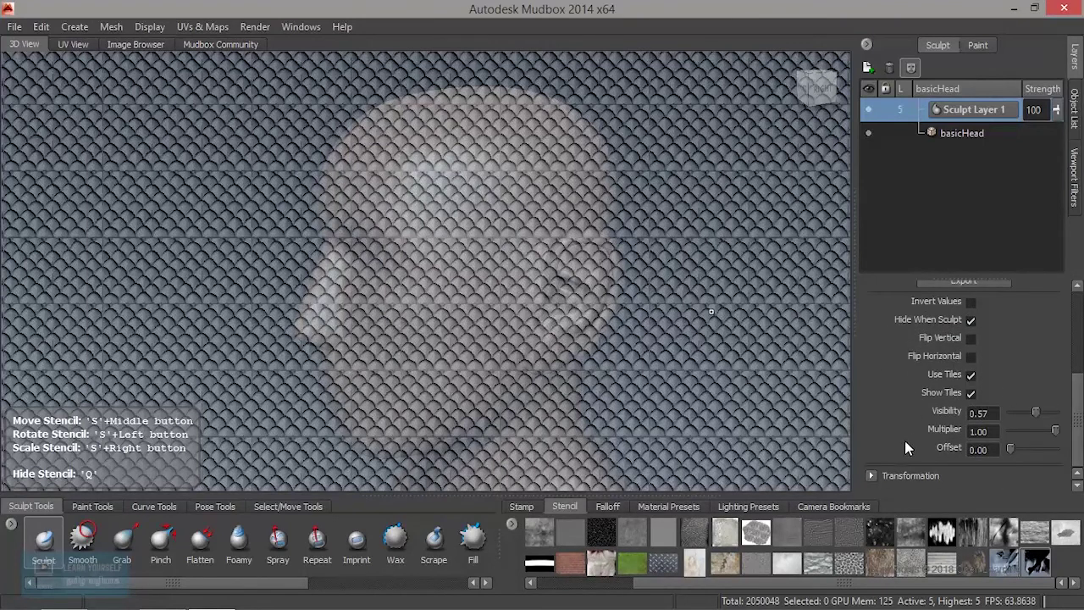
left_click(889, 475)
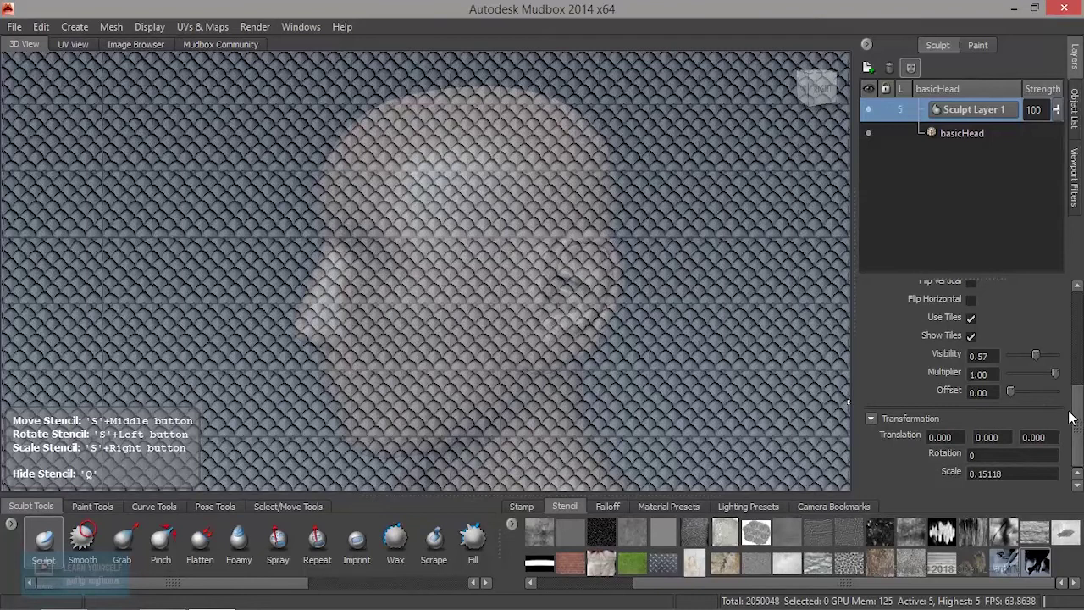
left_click_drag(1078, 421, 1078, 318)
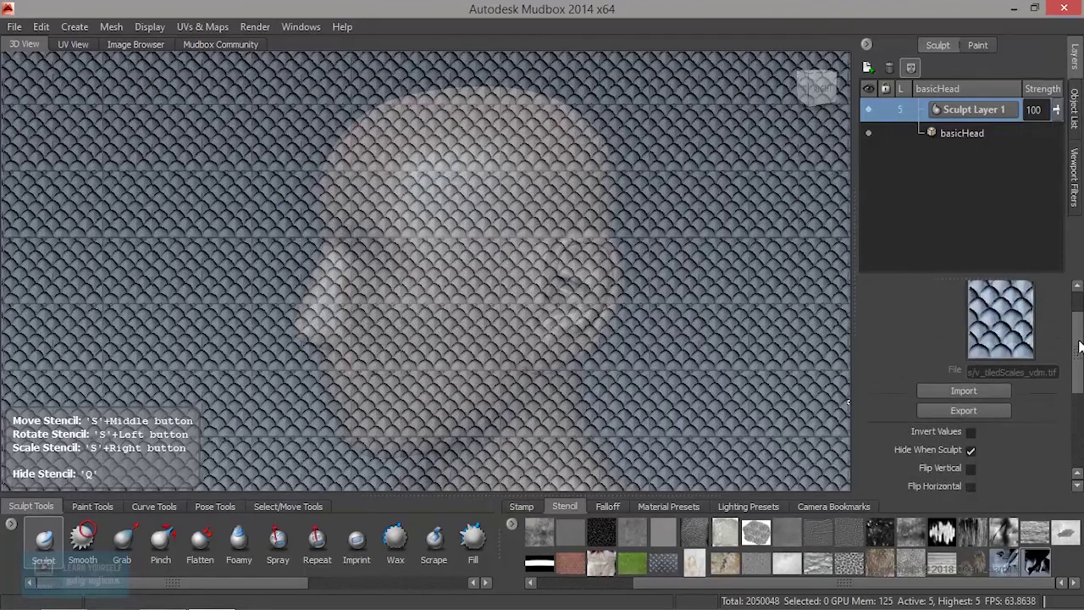
left_click_drag(1075, 307, 1077, 458)
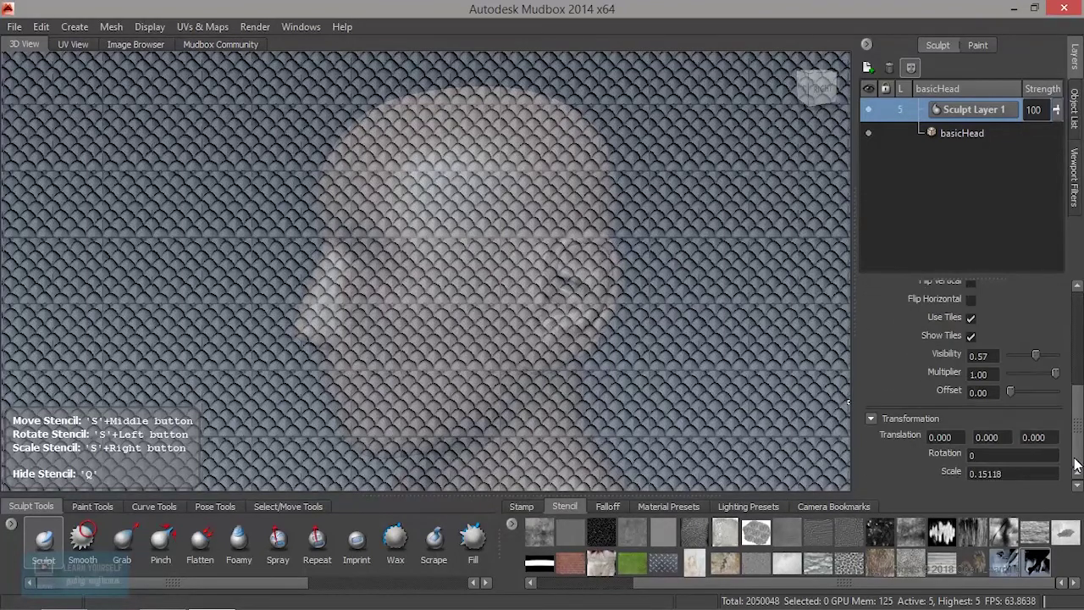
Step: Stamp the scales over the eye, cheek and nose and down onto the neck
key("q")
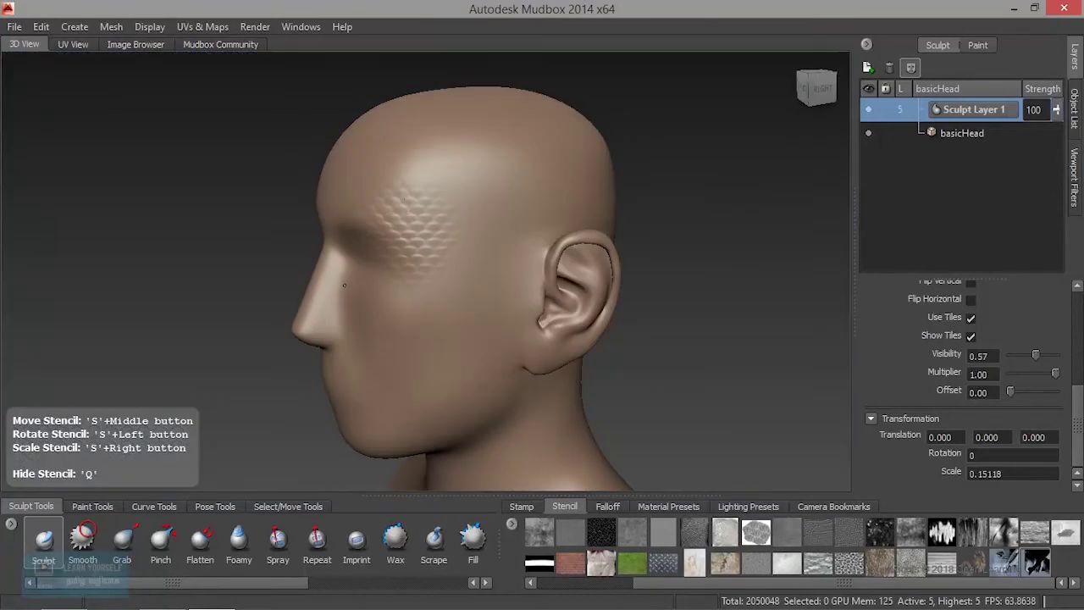
key("q")
mouse_move(343, 207)
left_mouse_down("alt")
mouse_move(398, 254)
mouse_move(424, 373)
left_mouse_up("alt")
key("q")
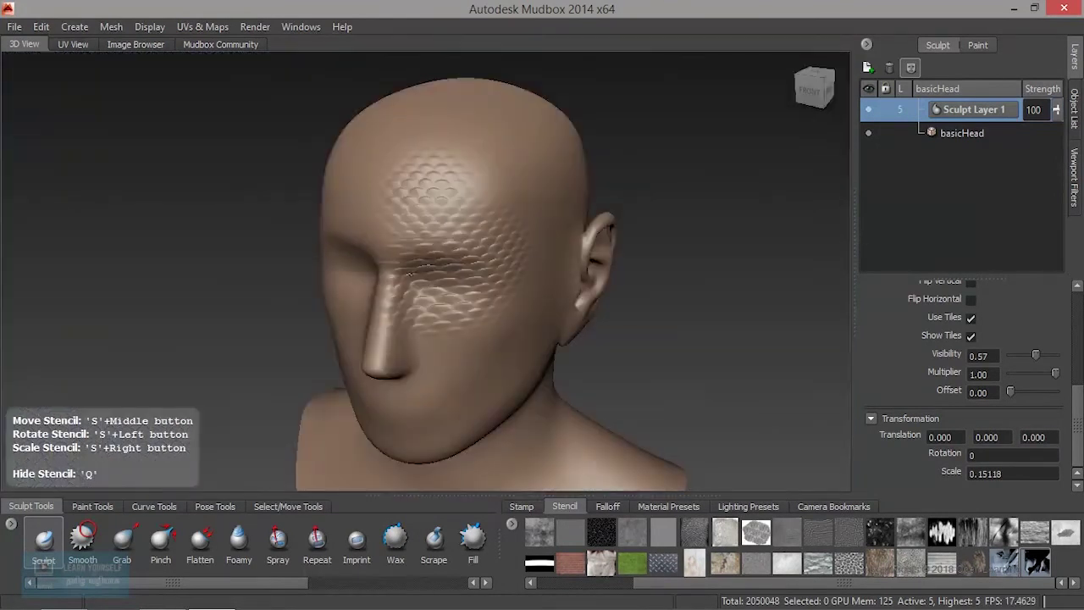
left_click_drag(397, 375, 424, 305)
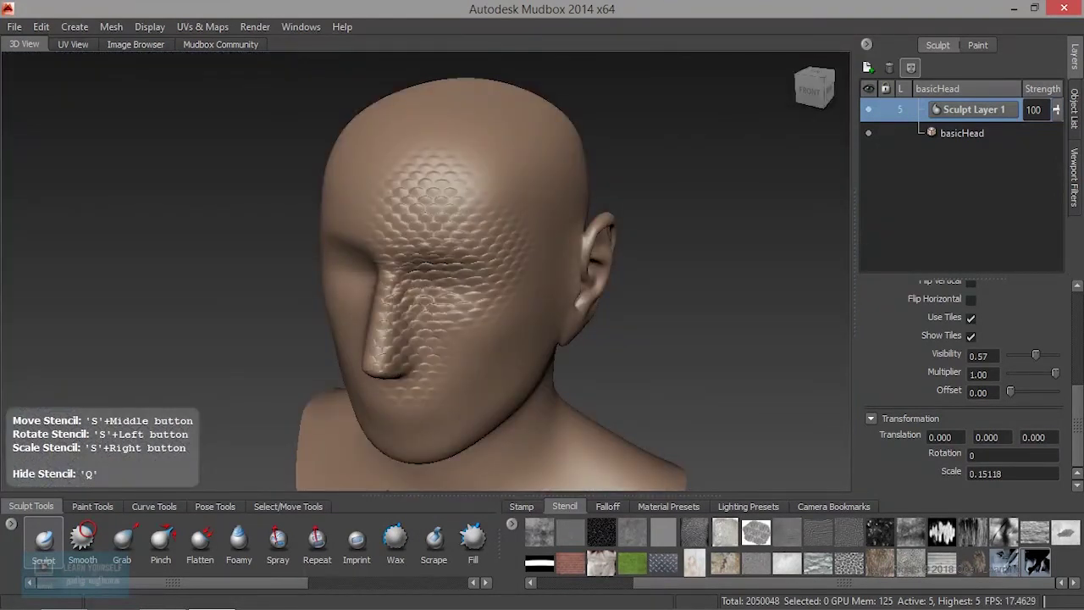
left_click_drag(575, 452, 597, 474)
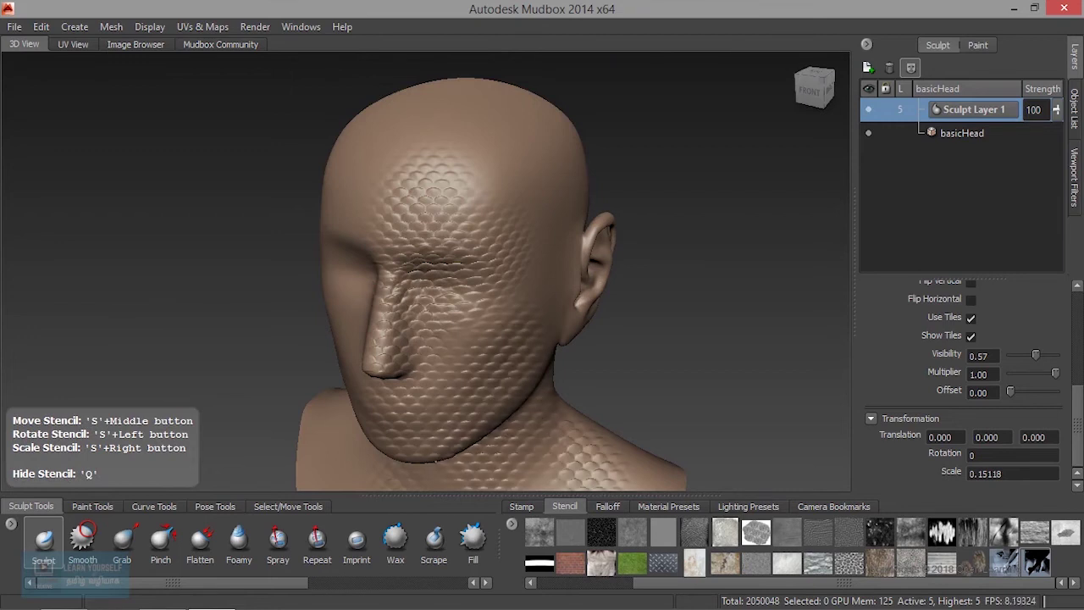
Step: Orbit to the right side and back of the head, toggling the stencil overlay
key("q")
left_click_drag(381, 254, 297, 254, "alt")
key("q")
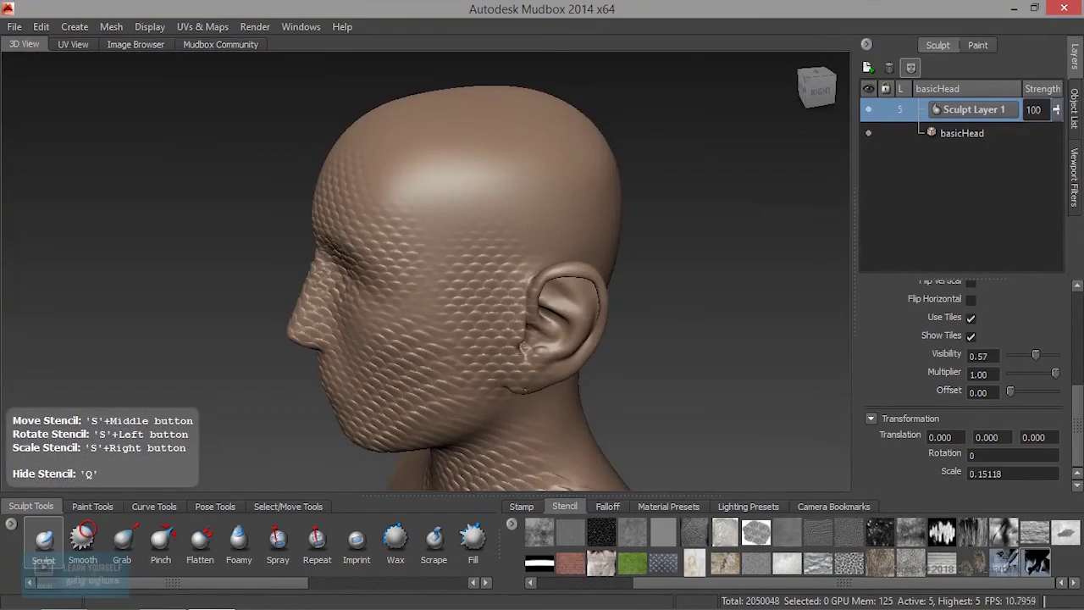
key("q")
key("q")
mouse_move(584, 170)
left_mouse_down("alt")
mouse_move(500, 160)
mouse_move(436, 175)
left_mouse_up("alt")
key("q")
key("q")
key("q")
key("q")
key("q")
left_click_drag(435, 174, 815, 318, "alt")
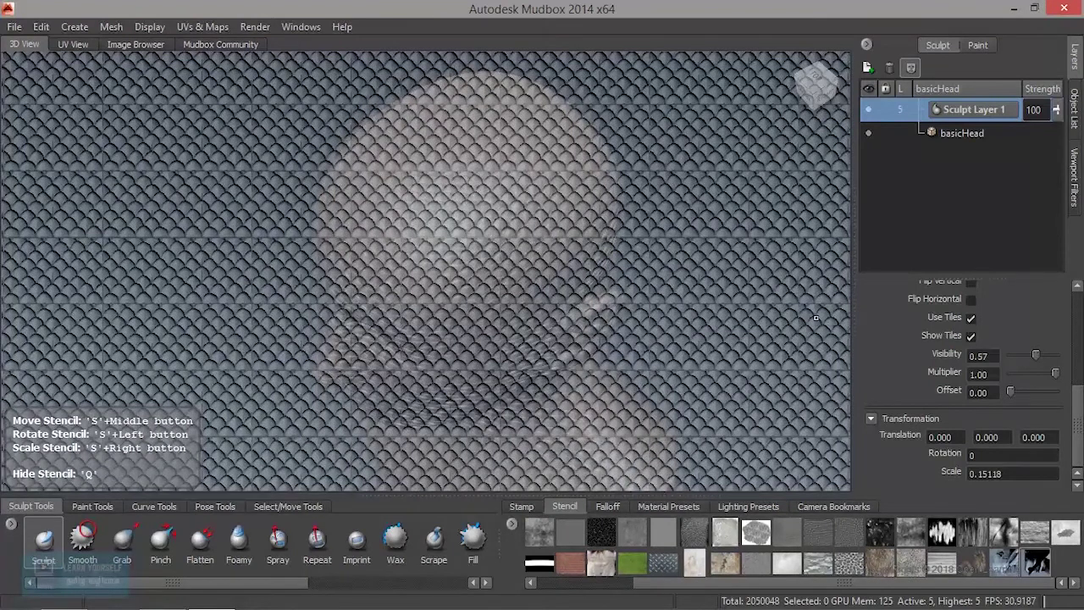
Step: Inspect the scales from neck and three-quarter views, then start lowering Sculpt Layer 1's strength
mouse_move(673, 271)
left_mouse_down("alt")
mouse_move(443, 226)
mouse_move(470, 325)
left_mouse_up("alt")
key("q")
key("q")
key("q")
mouse_move(416, 429)
left_mouse_down("alt")
mouse_move(437, 294)
mouse_move(373, 470)
mouse_move(492, 381)
mouse_move(500, 458)
mouse_move(367, 481)
mouse_move(506, 384)
left_mouse_up("alt")
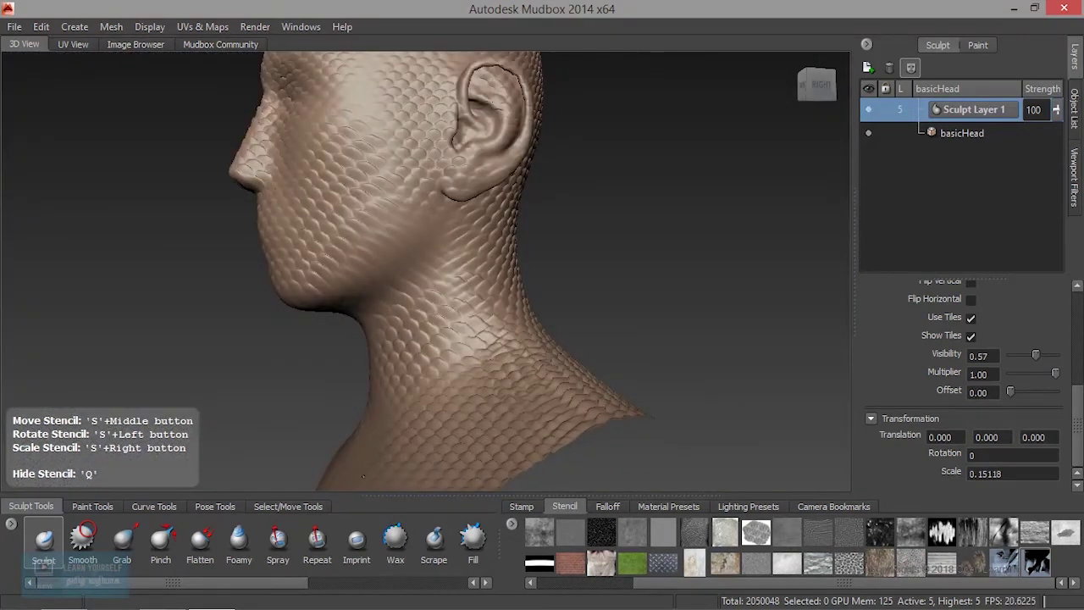
mouse_move(351, 421)
left_mouse_down("alt")
mouse_move(352, 328)
mouse_move(588, 309)
left_mouse_up("alt")
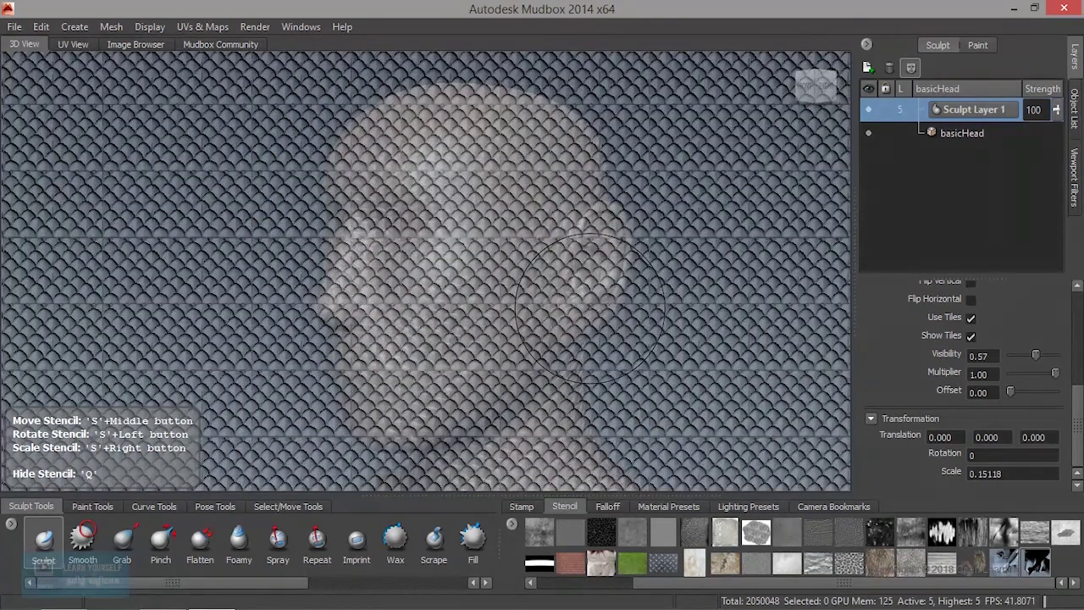
key("q")
left_click_drag(588, 309, 568, 326, "alt")
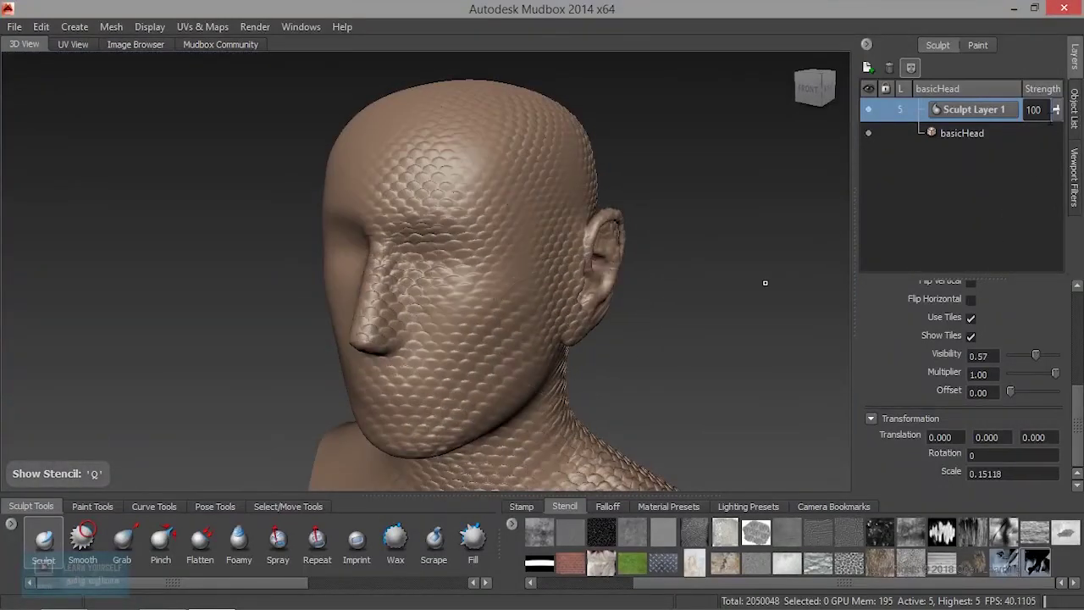
left_click_drag(1055, 109, 1058, 133)
left_click_drag(1057, 147, 1059, 198)
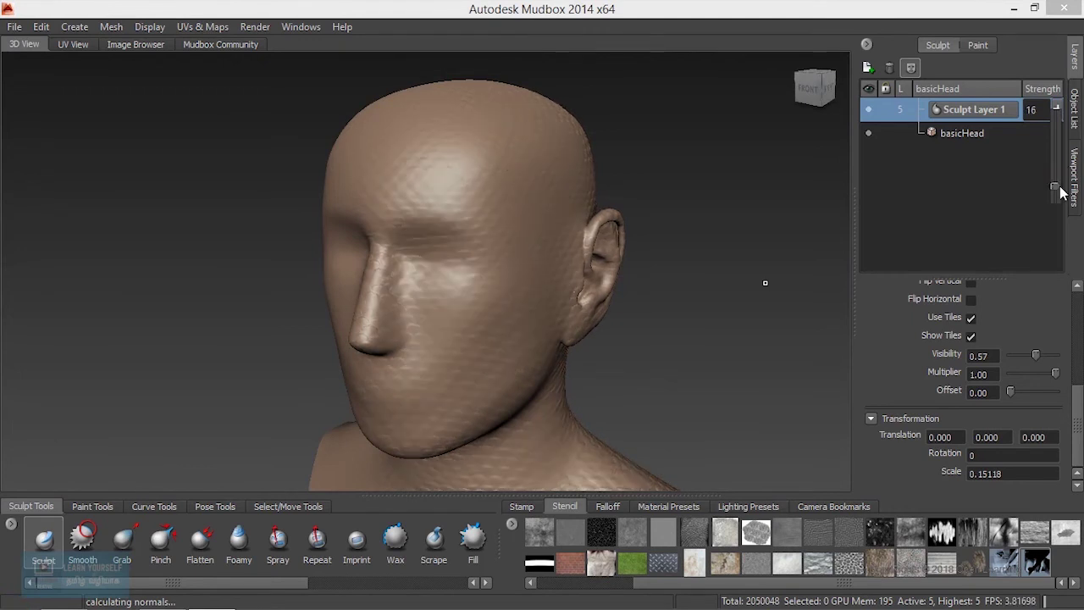
Step: Set Sculpt Layer 1's strength to 16 and orbit around the head to check the faint scales
left_click_drag(435, 339, 508, 356, "alt")
mouse_move(508, 356)
right_mouse_down("alt")
mouse_move(588, 390)
mouse_move(394, 339)
mouse_move(481, 317)
right_mouse_up("alt")
mouse_move(481, 317)
left_mouse_down("alt")
mouse_move(228, 292)
mouse_move(550, 322)
left_mouse_up("alt")
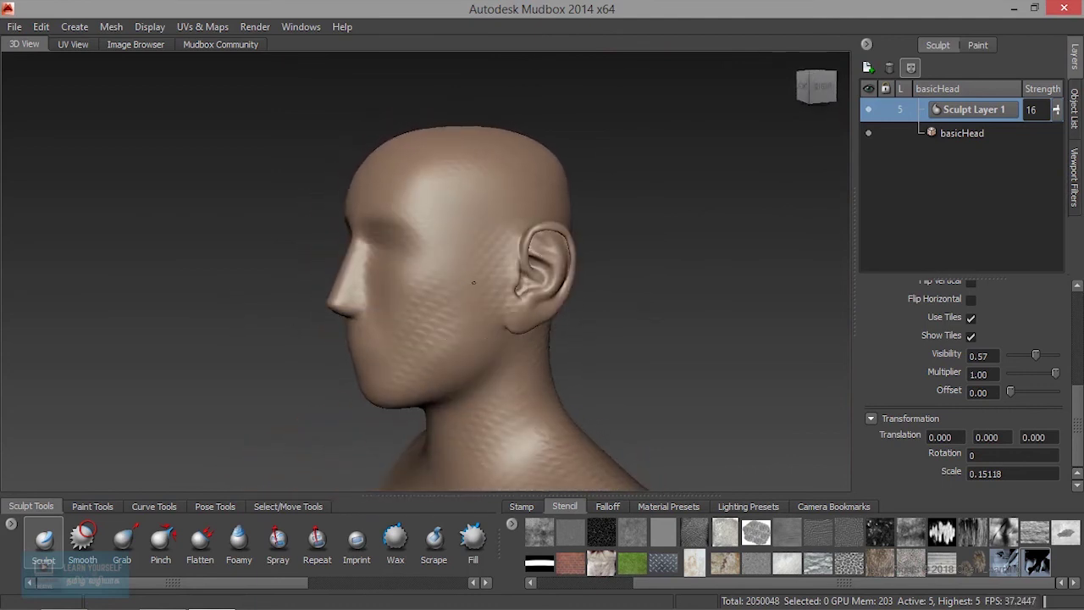
right_click_drag(550, 322, 539, 317, "alt")
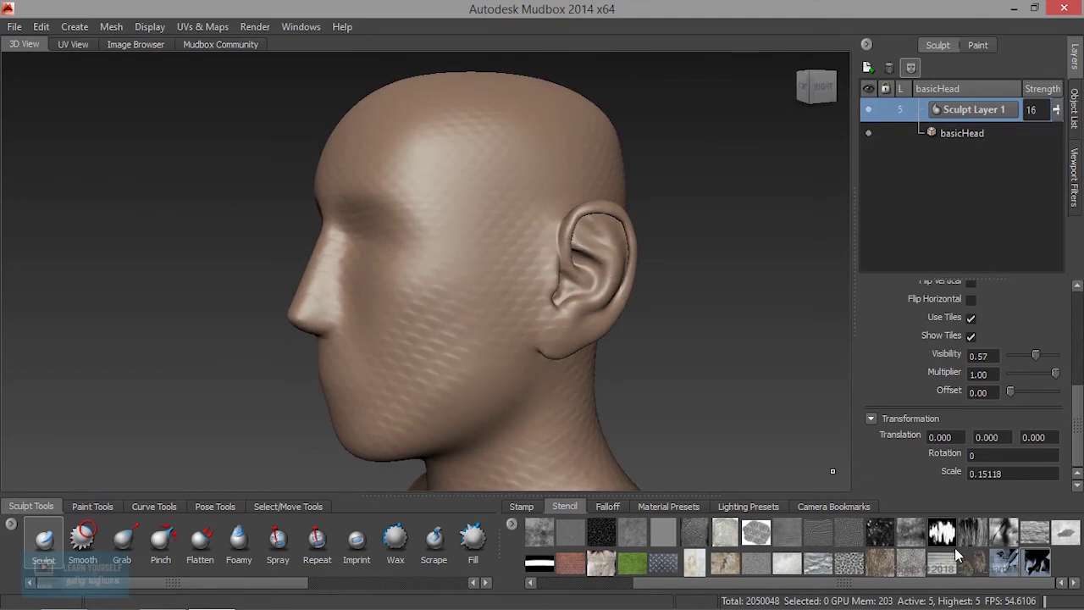